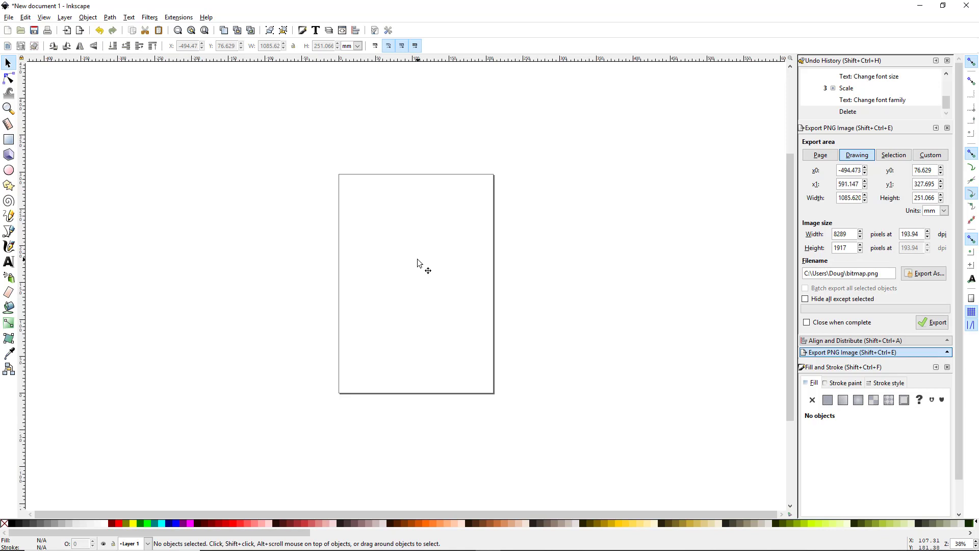
key(5)
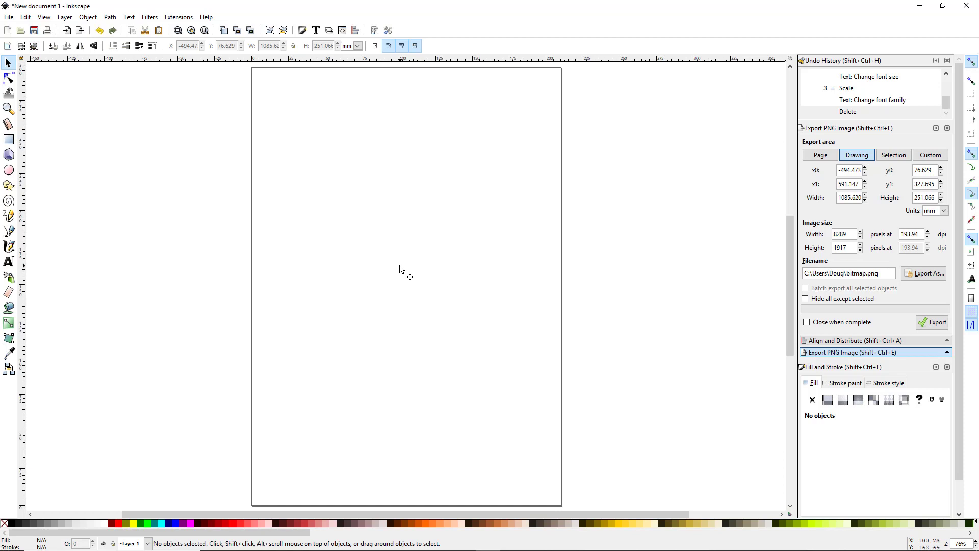
scroll(403, 289, down, 2)
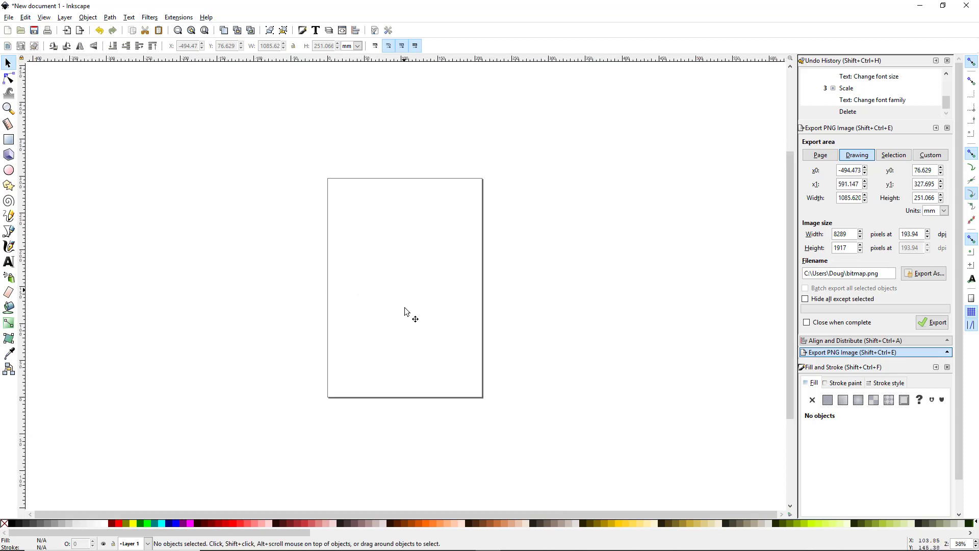
drag(387, 397, 637, 204)
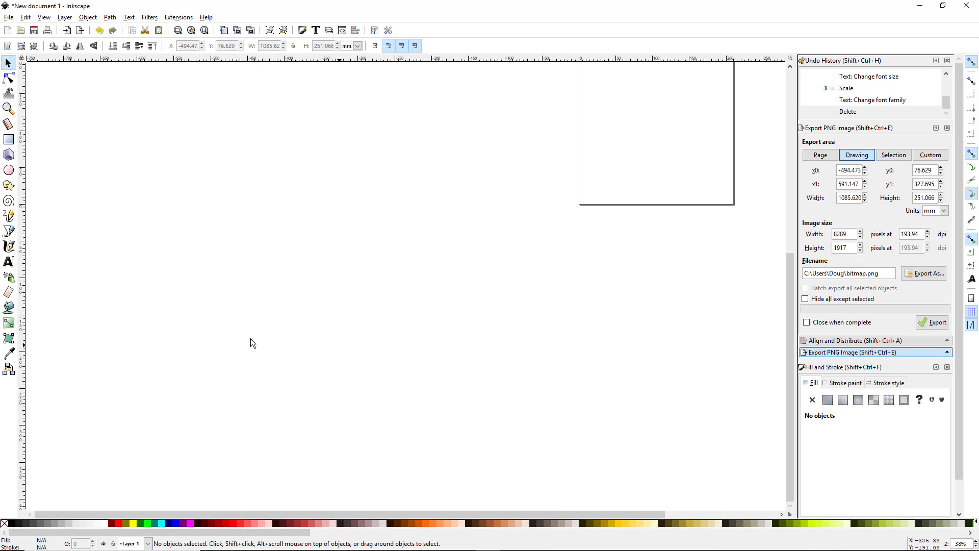
drag(276, 364, 315, 357)
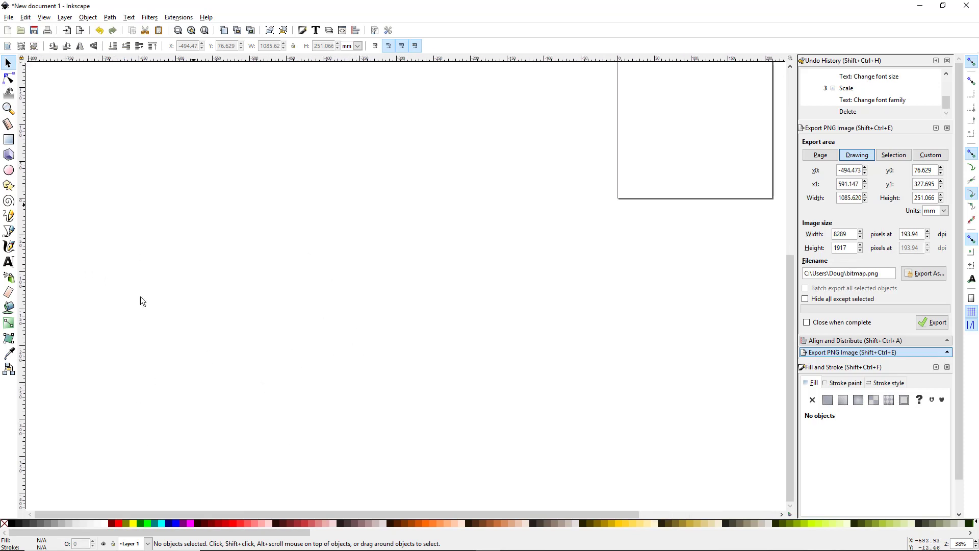
key(5)
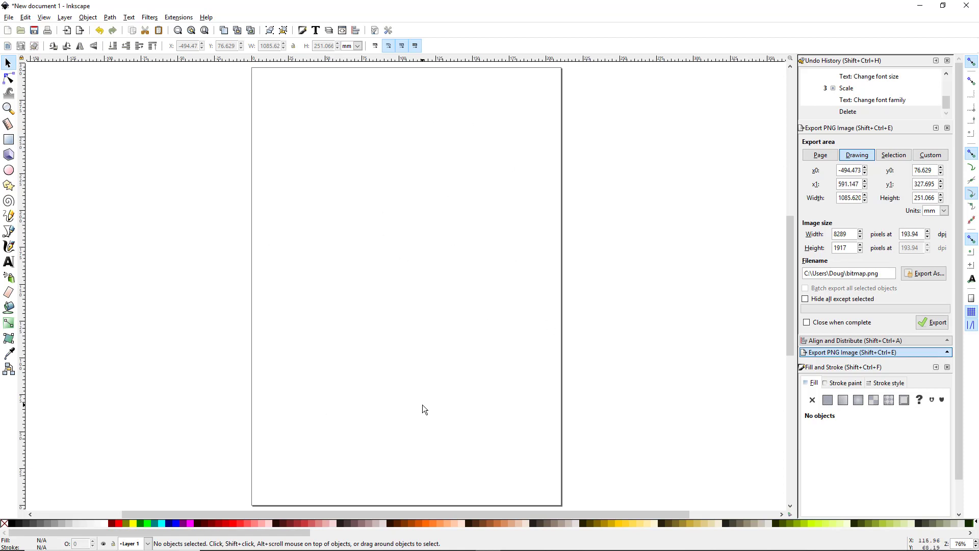
Step: Hide the page border and set both the display units and the custom page size units to px in the document properties
click(9, 17)
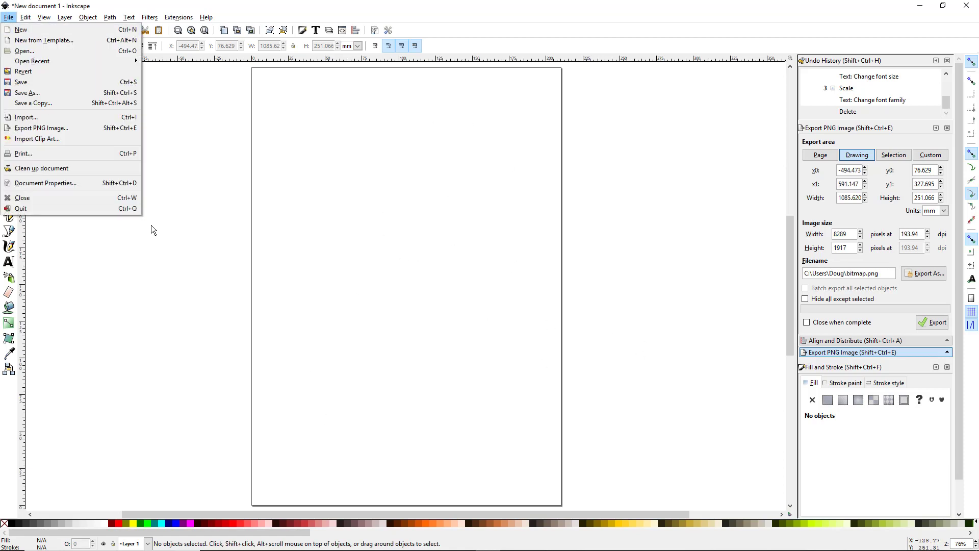
click(77, 186)
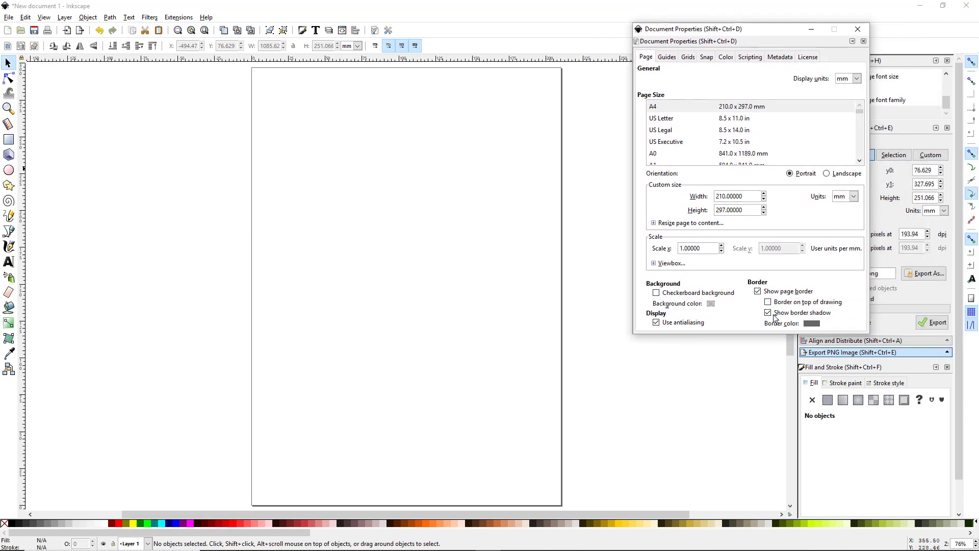
click(757, 292)
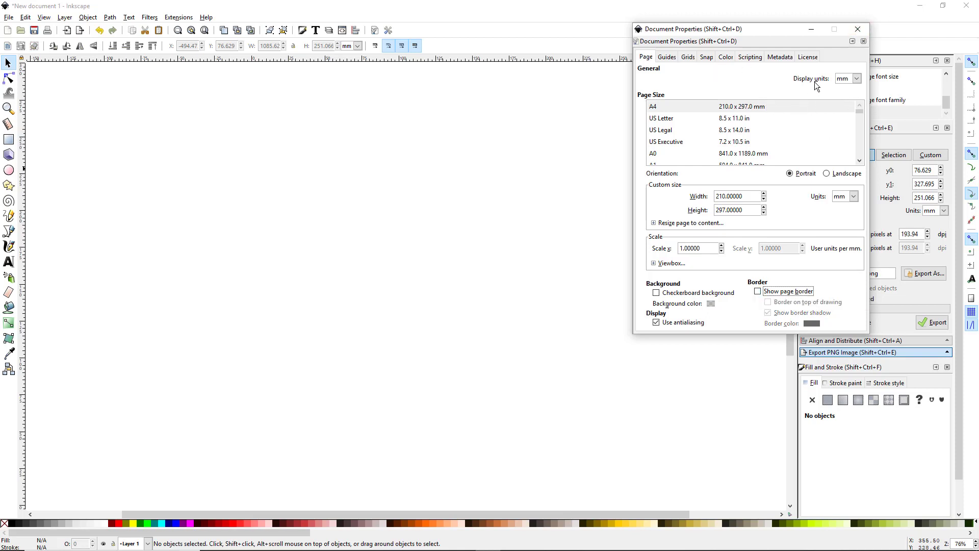
click(857, 80)
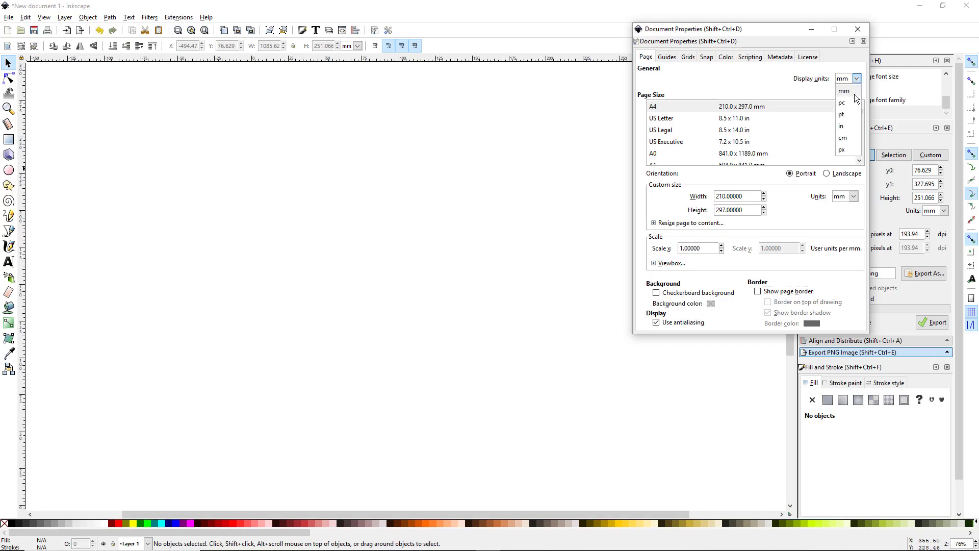
click(847, 152)
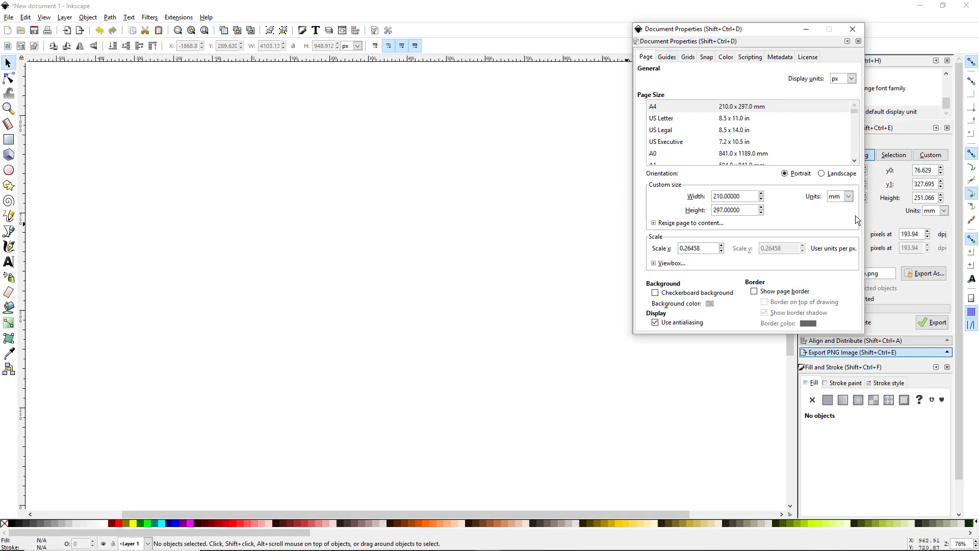
click(849, 199)
click(842, 271)
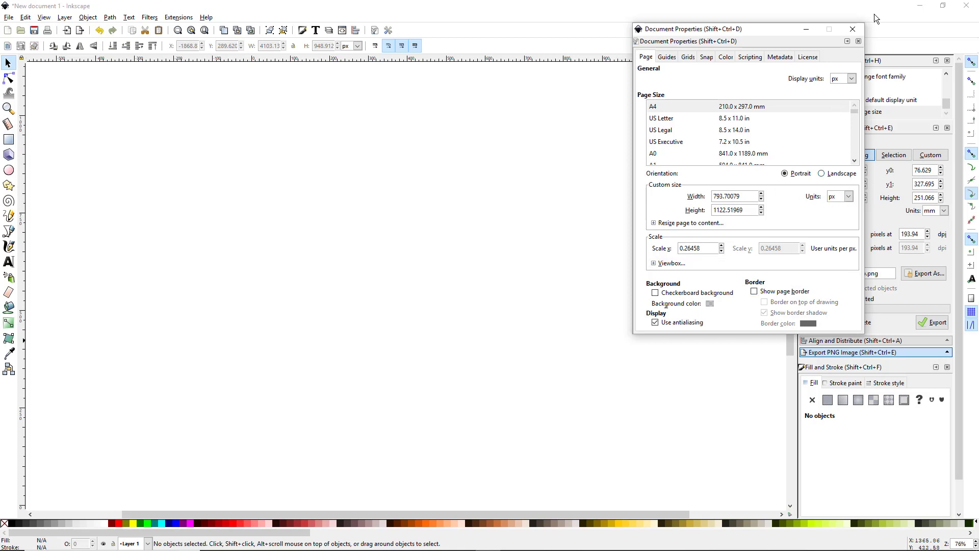
click(853, 31)
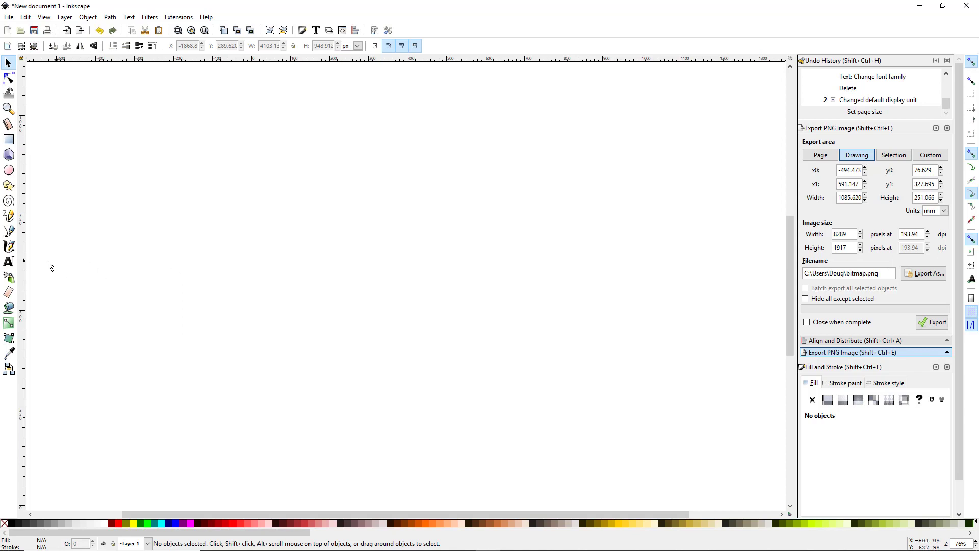
Step: Create a text object reading "reflection" on the canvas
click(9, 262)
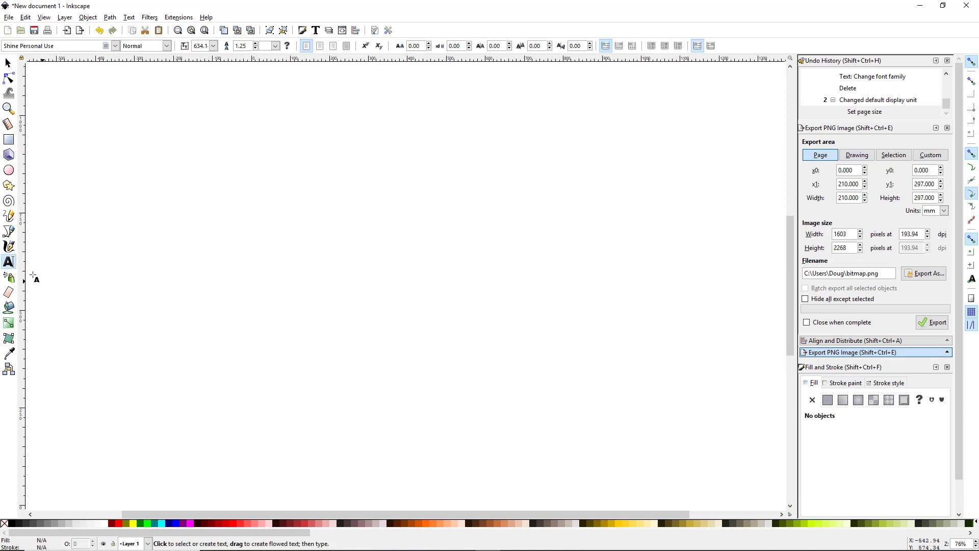
click(280, 270)
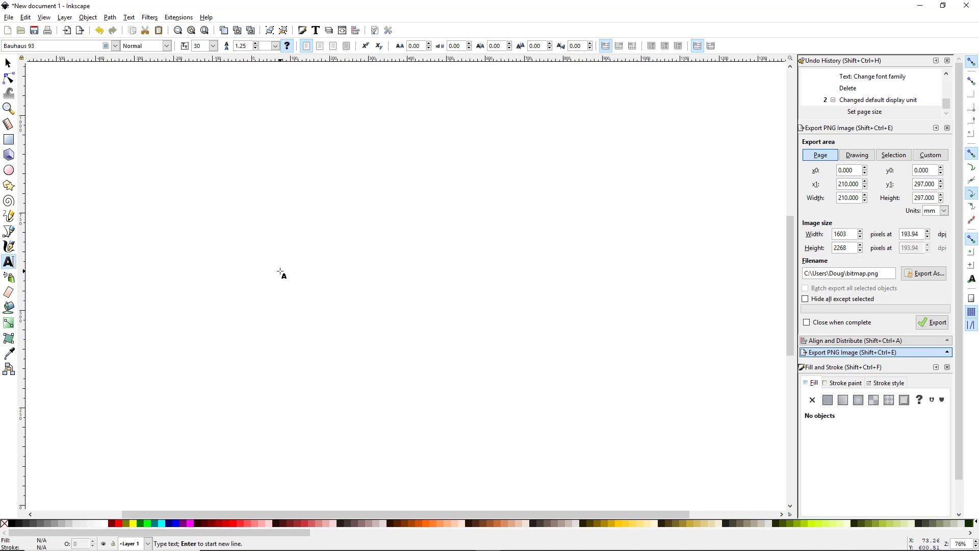
text(refle)
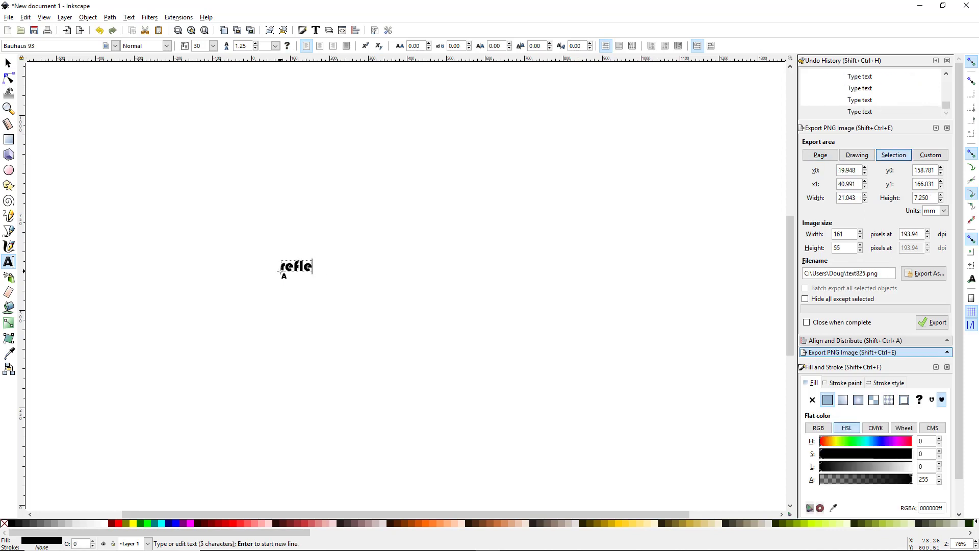
text(ction)
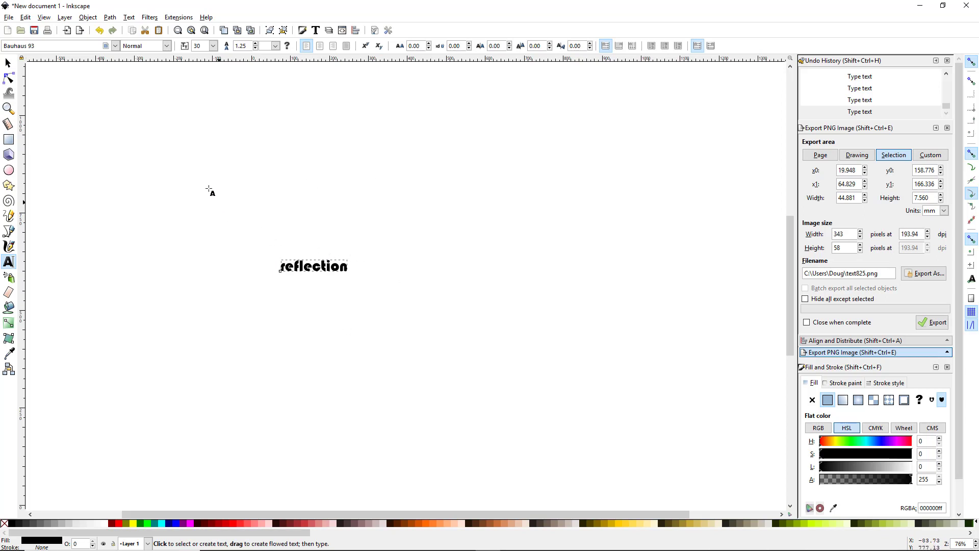
click(214, 46)
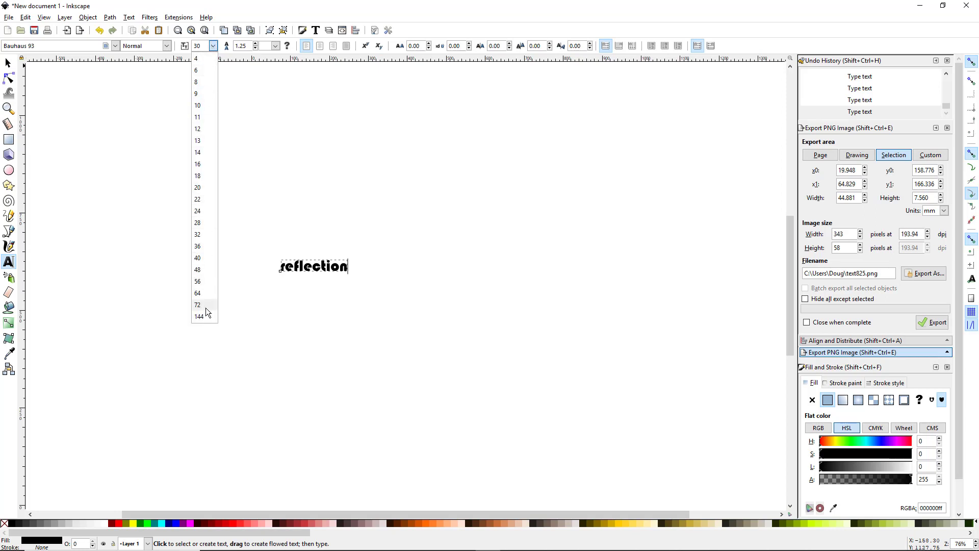
click(260, 85)
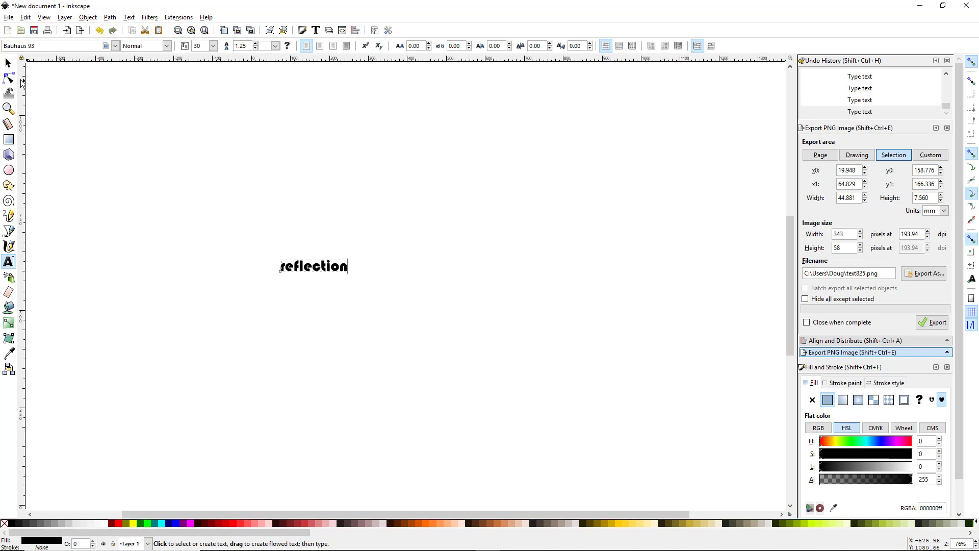
Step: Move the "reflection" text to the middle of the view and scale it proportionally to about 2065 by 348 px
click(7, 64)
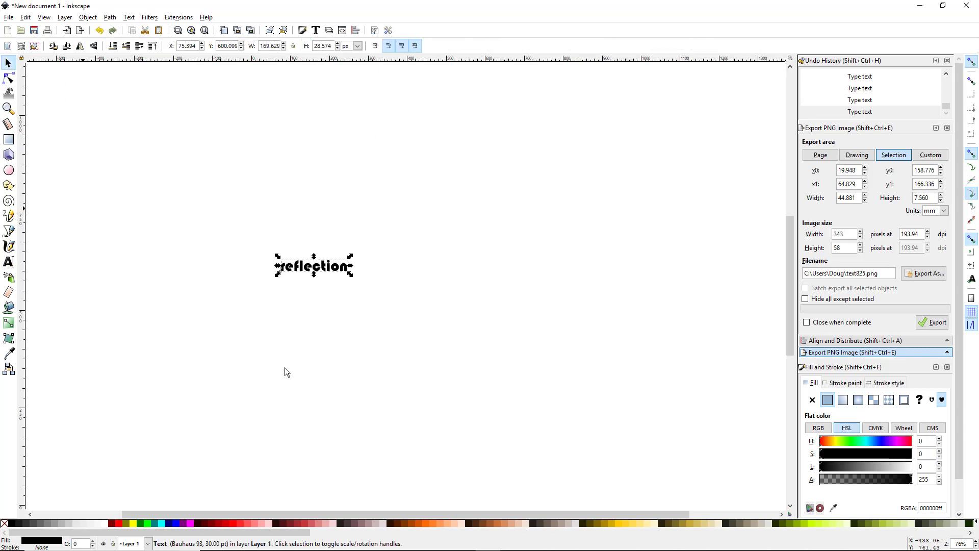
drag(353, 265, 746, 313)
drag(575, 289, 488, 294)
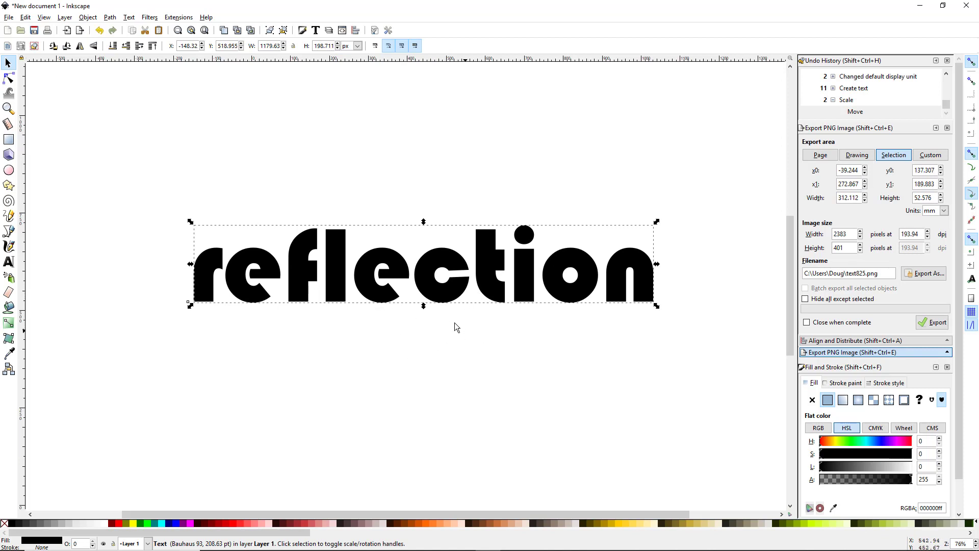
drag(423, 306, 415, 350)
Step: Preview fonts on the "reflection" text, from BadaBoom BB to Blackadder ITC, and settle on Bell MT
scroll(411, 337, up, 7)
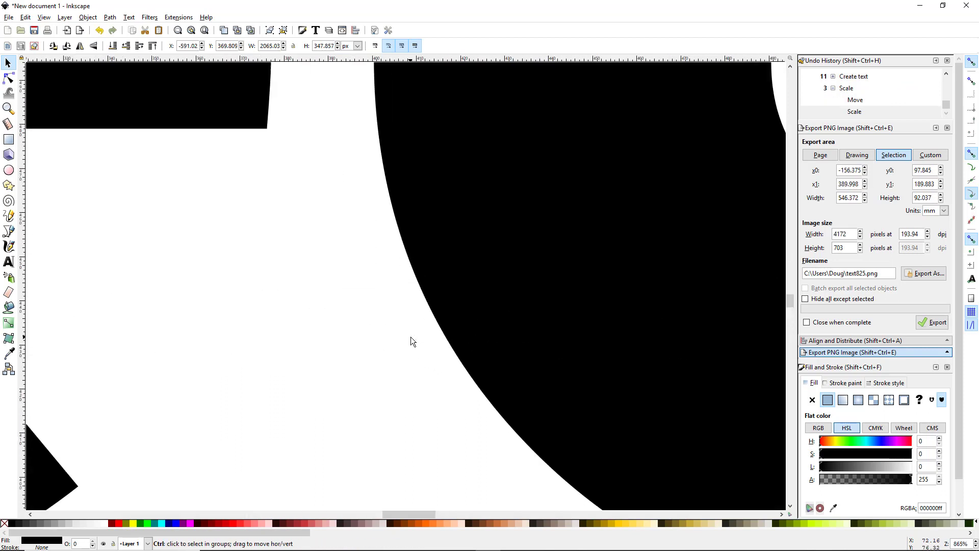
scroll(447, 285, down, 2)
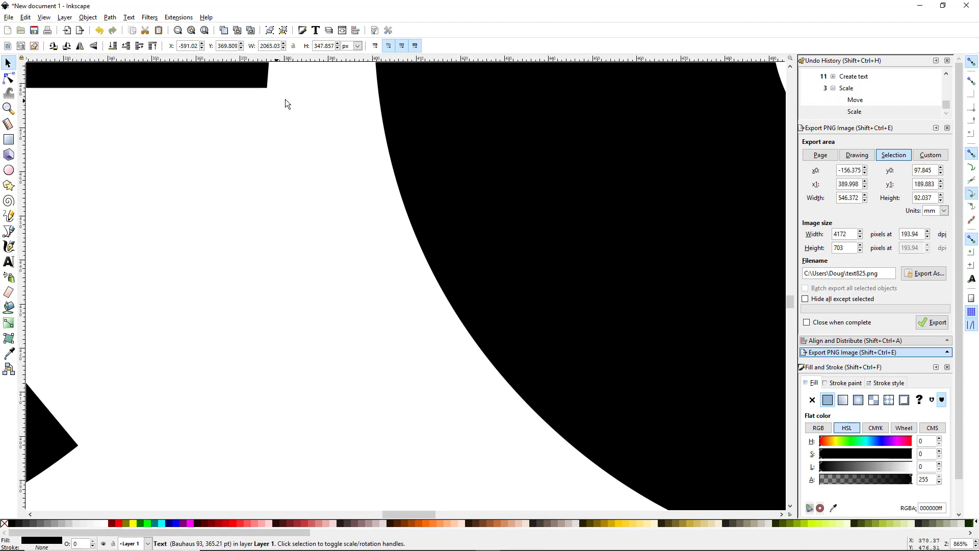
scroll(508, 338, down, 6)
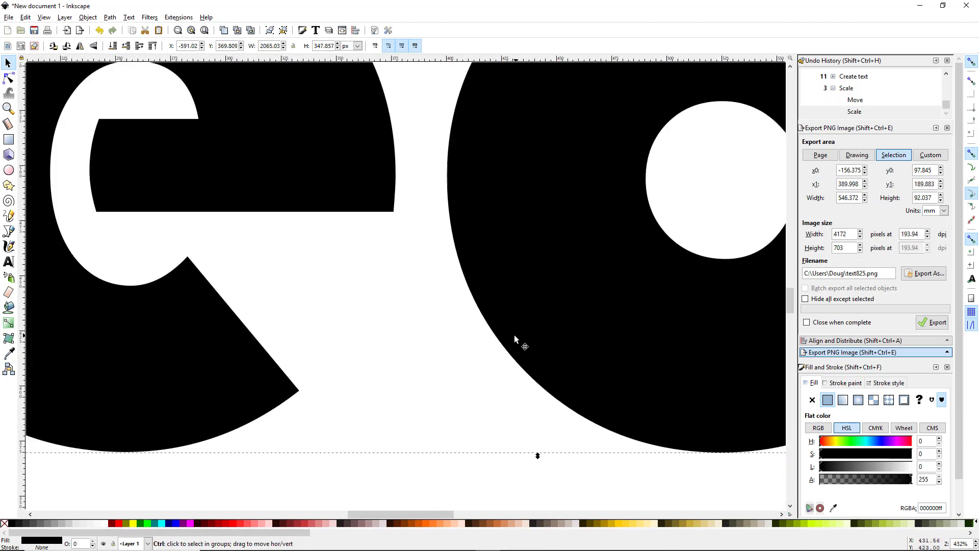
scroll(504, 339, down, 2)
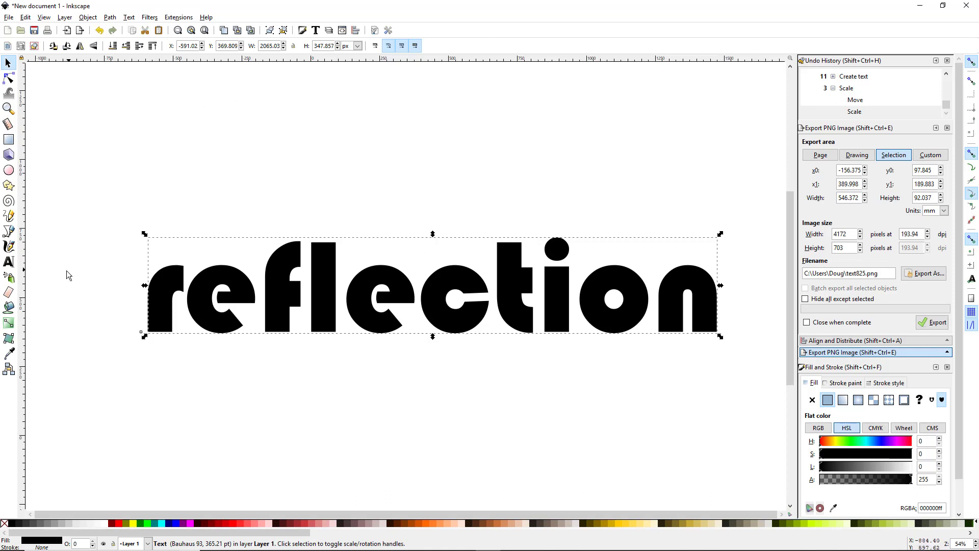
click(8, 262)
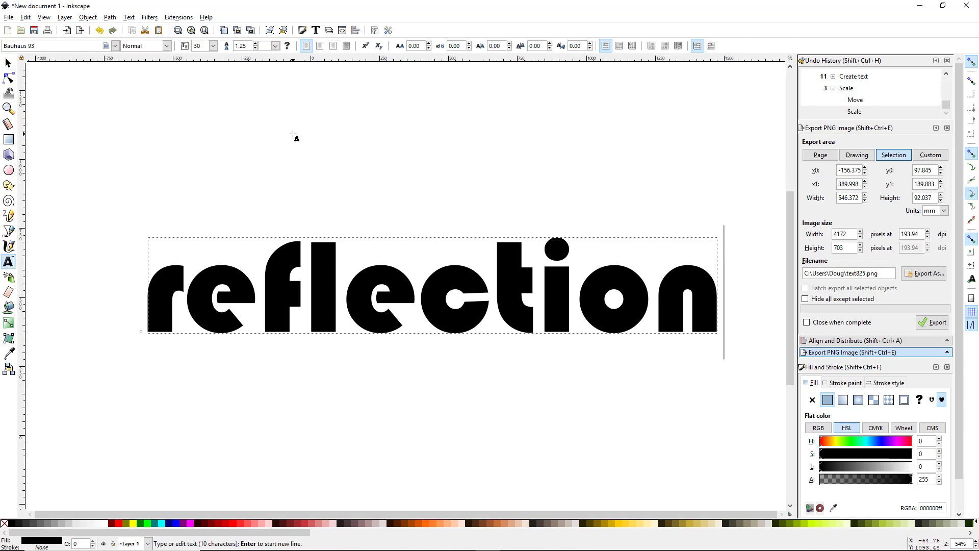
click(115, 46)
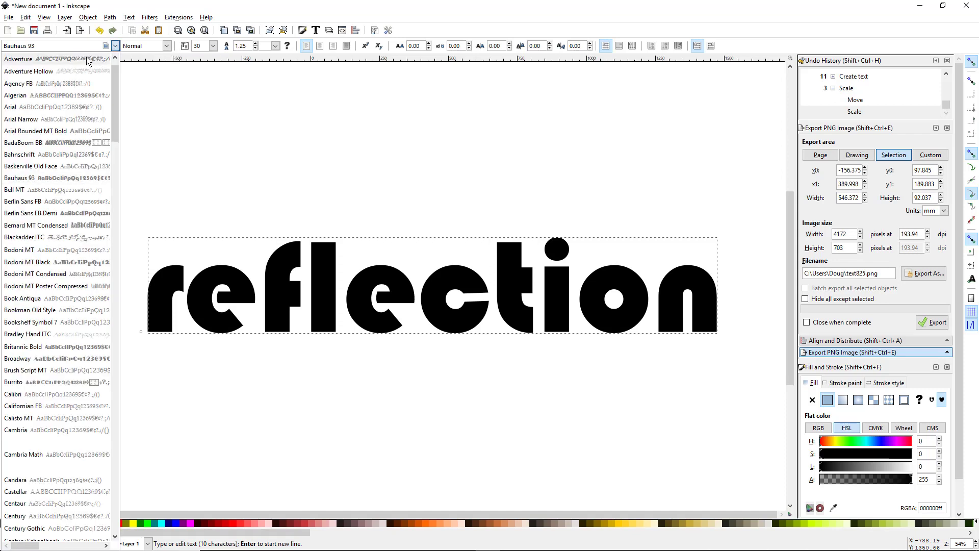
click(60, 142)
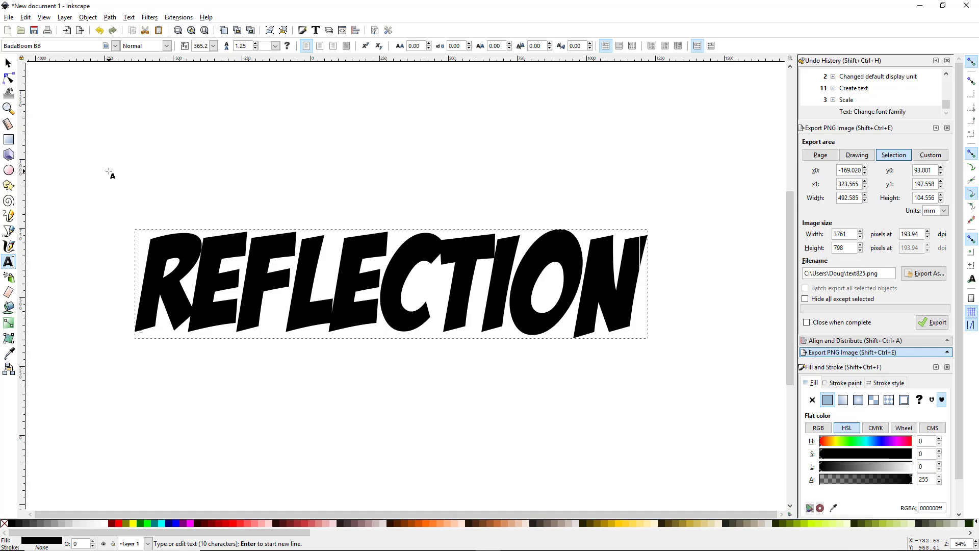
key(Down)
key(Down)
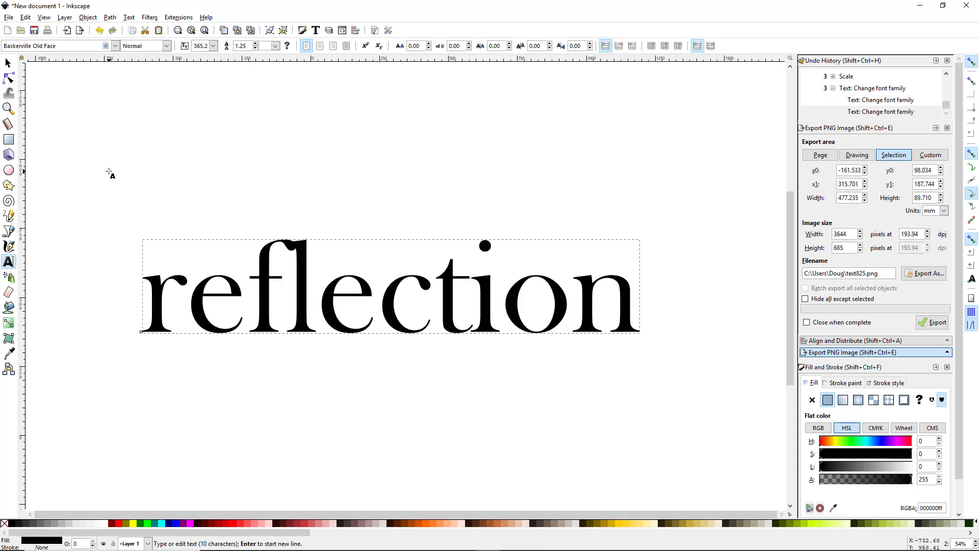
key(Down)
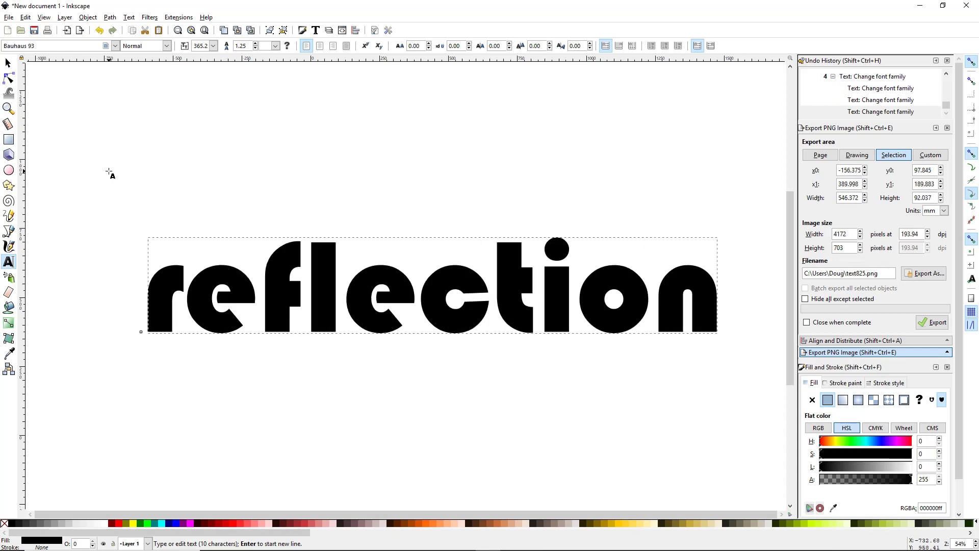
key(Down)
key(Down)
key(Down)
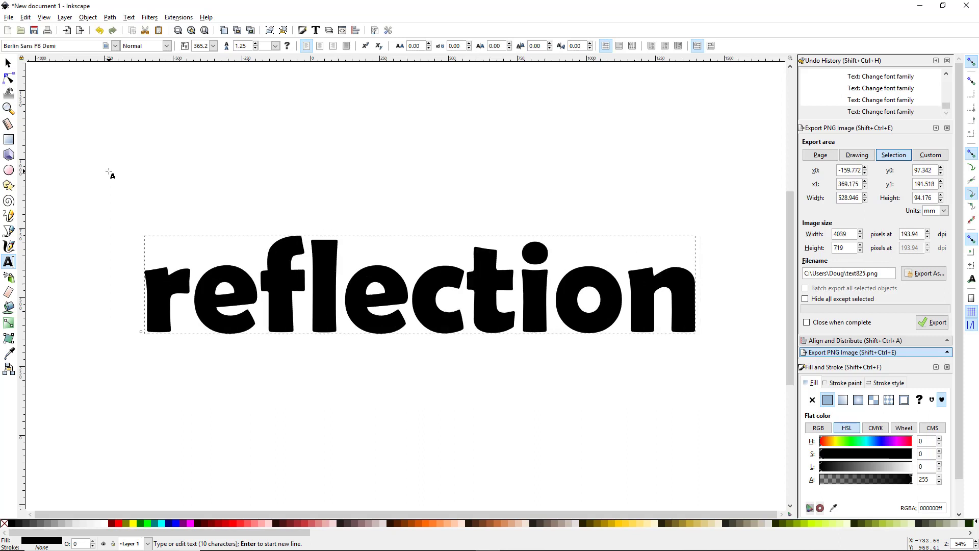
key(Down)
key(Down)
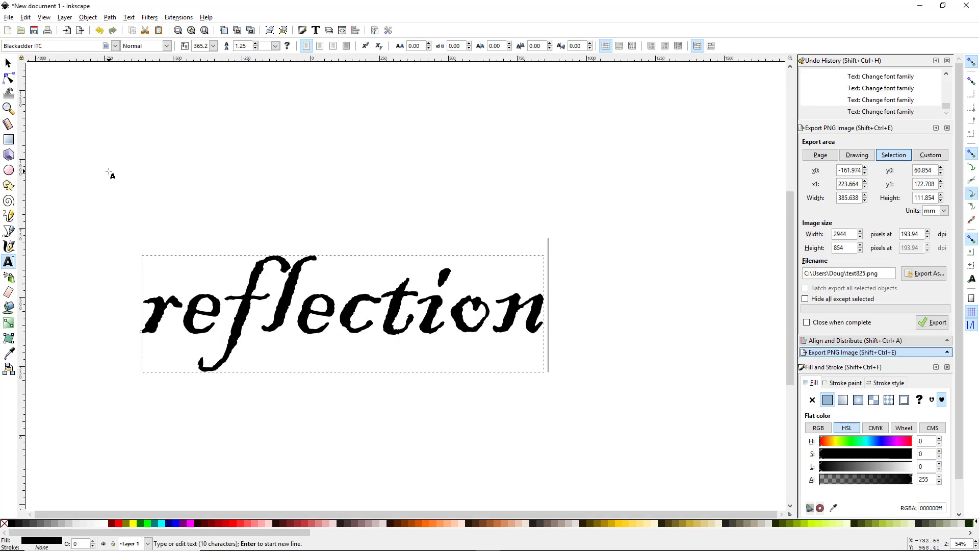
key(Up)
key(Up)
key(Up)
key(Up)
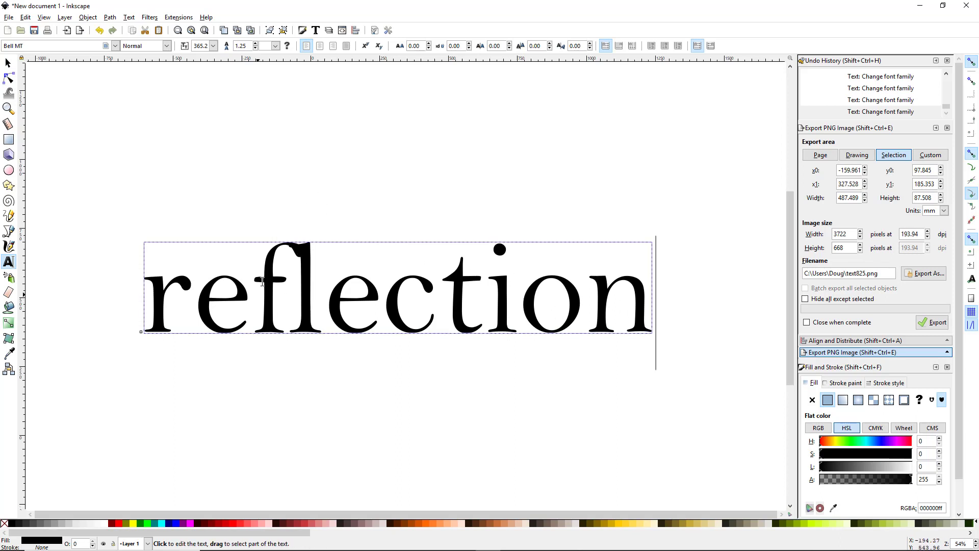
Step: Set the "reflection" text's font style to Bold and convert the text object to a path
click(166, 47)
click(144, 84)
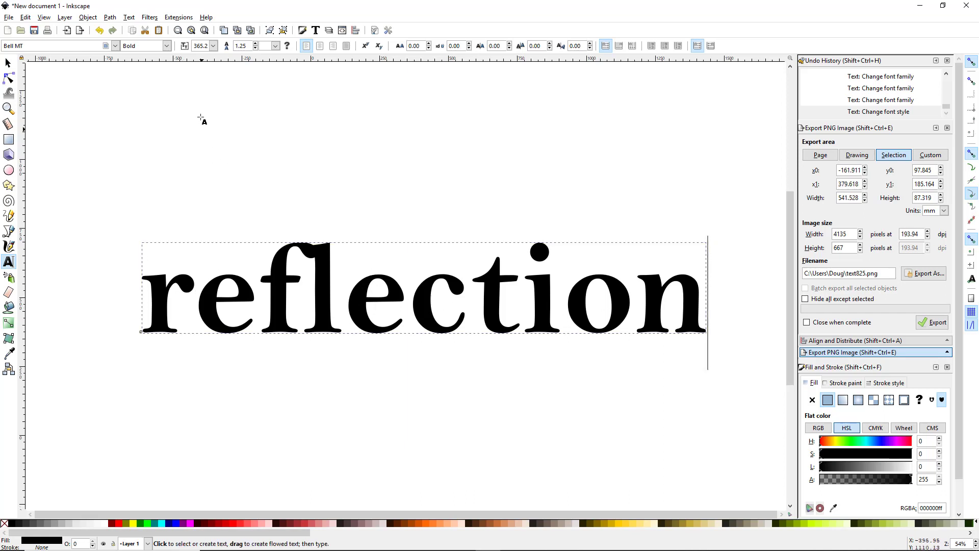
click(110, 17)
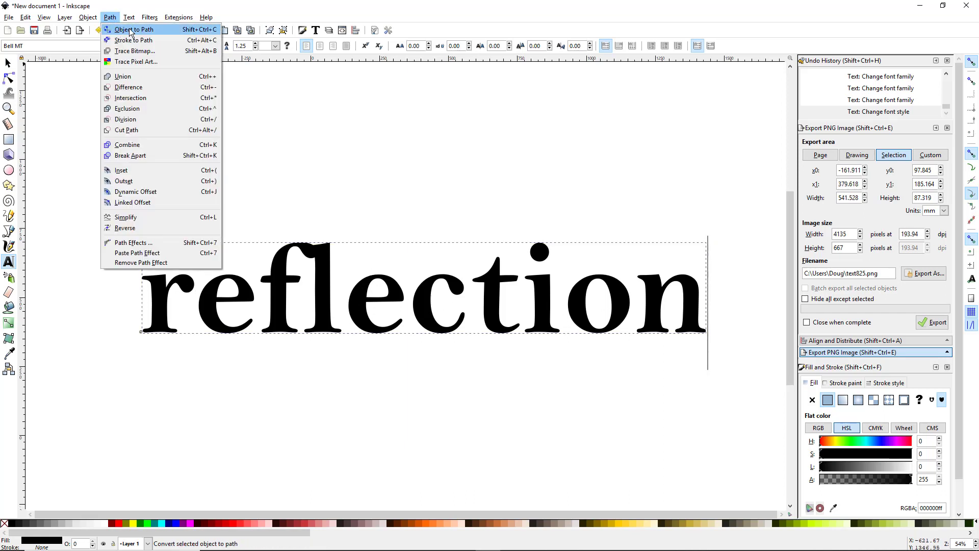
click(133, 30)
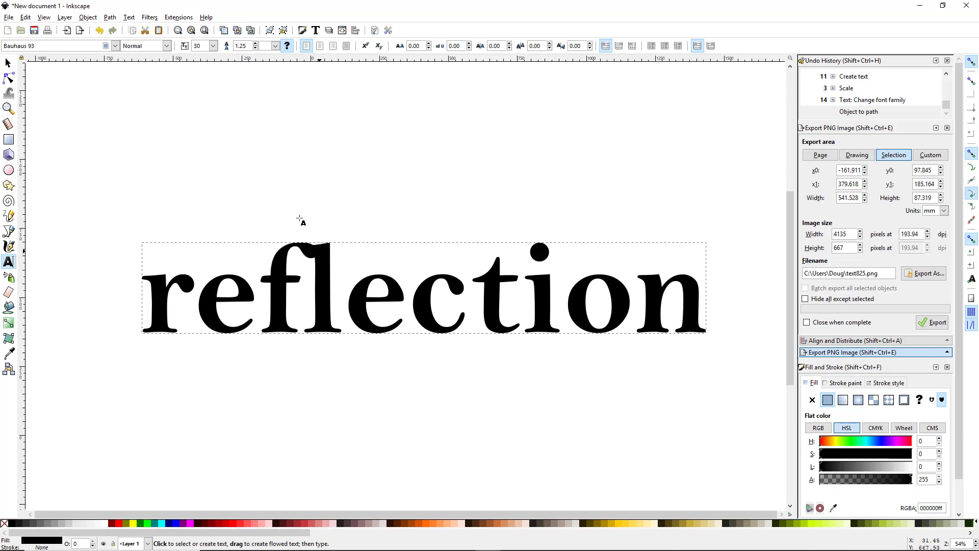
Step: Ungroup the converted "reflection" text into separate letter paths and clear the selection
click(88, 18)
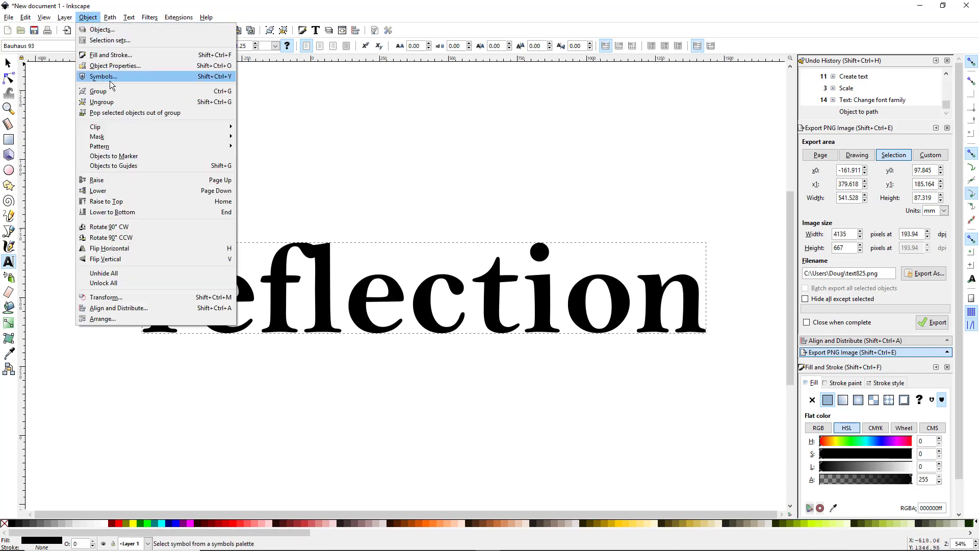
click(121, 102)
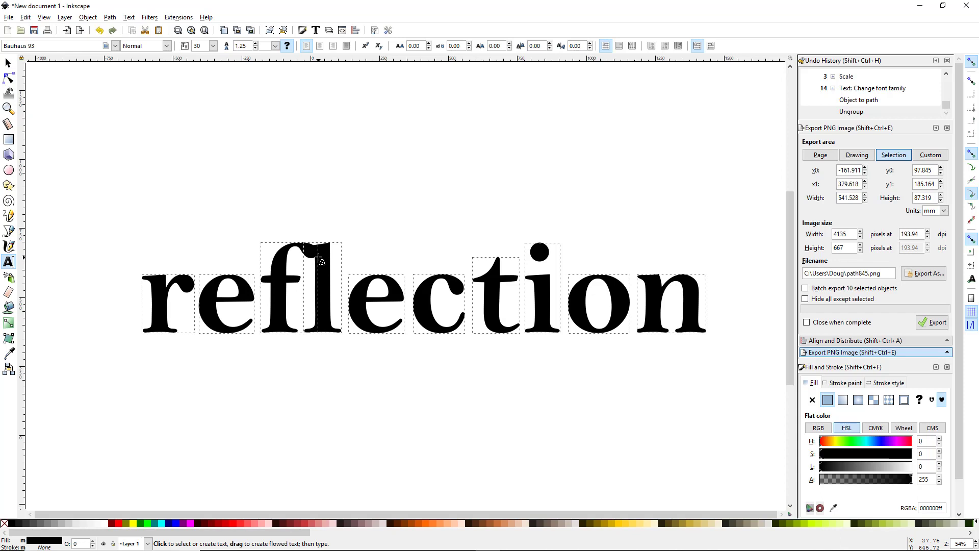
key(F1)
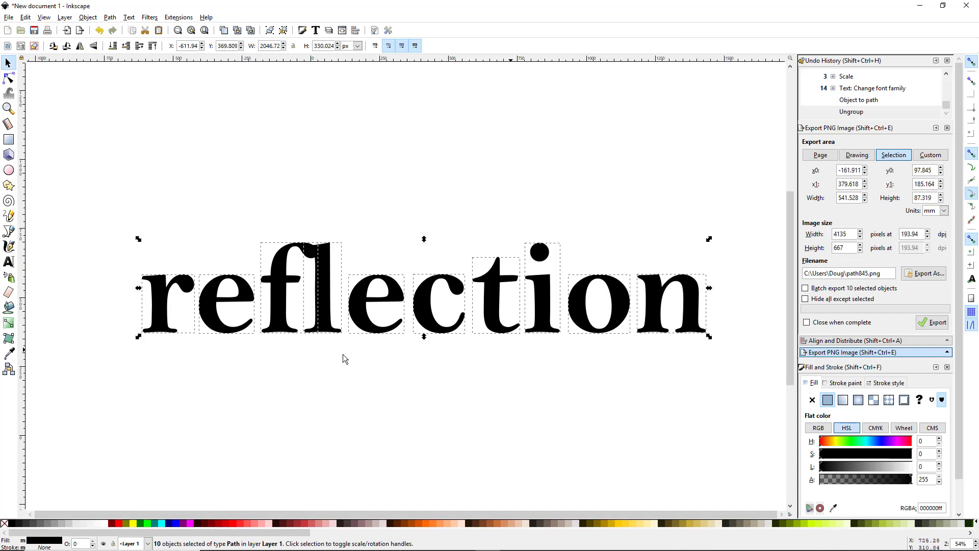
click(374, 397)
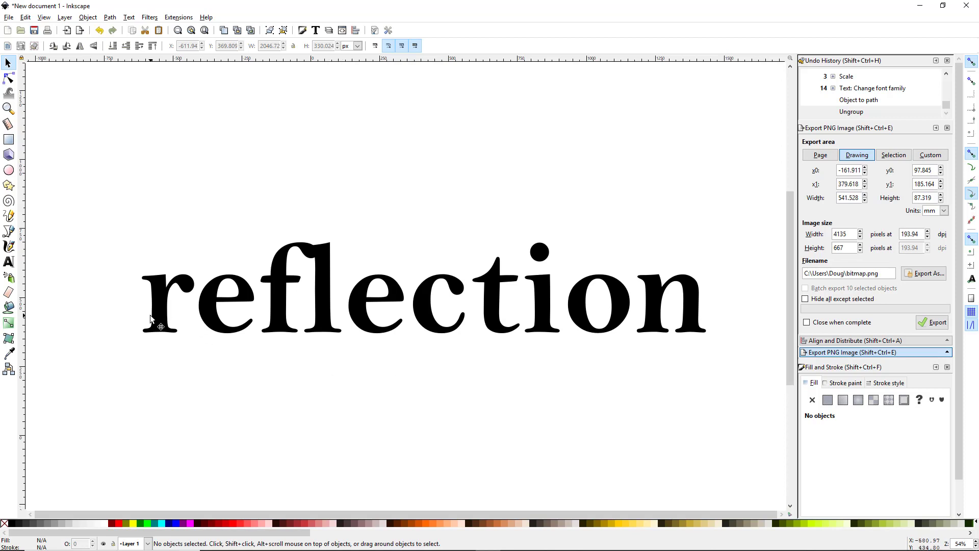
Step: Shift the "r" horizontally to slightly overlap the first "e", and shift the "re" pair to slightly overlap the "f"
scroll(160, 312, up, 2)
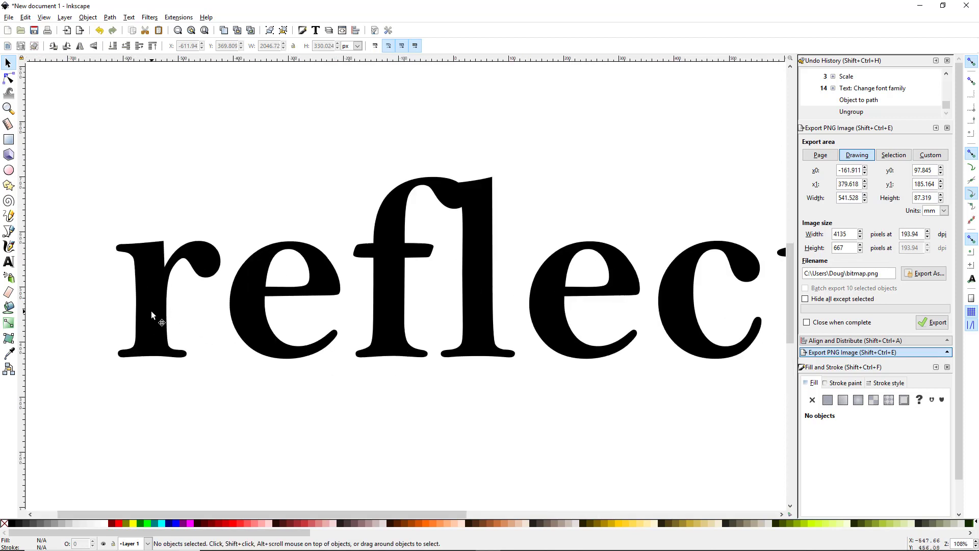
click(151, 315)
key(ctrl)
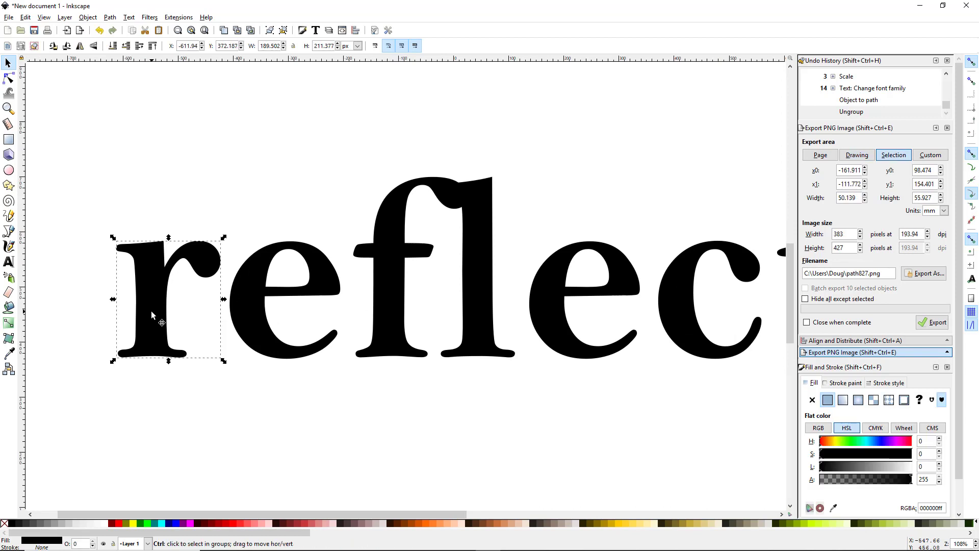
drag(152, 315, 167, 317)
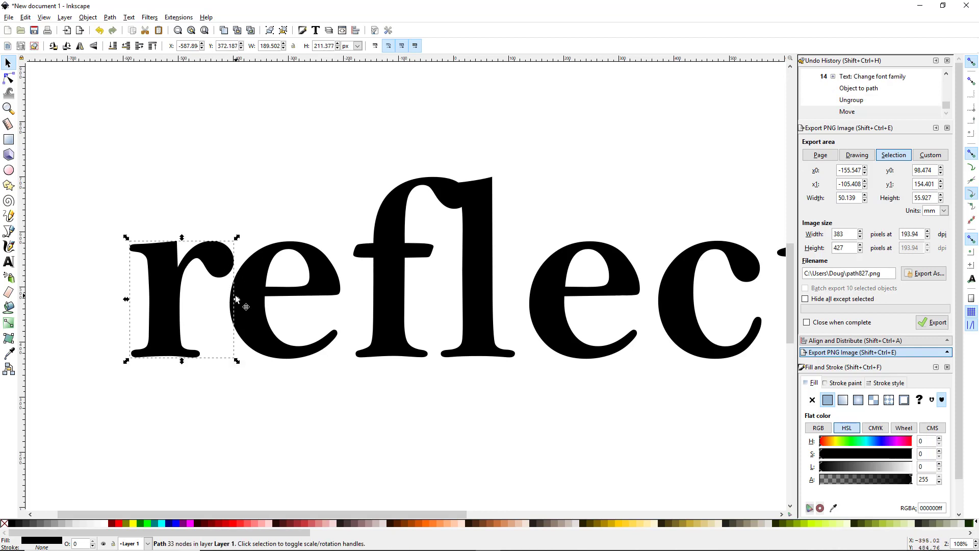
shift+click(254, 318)
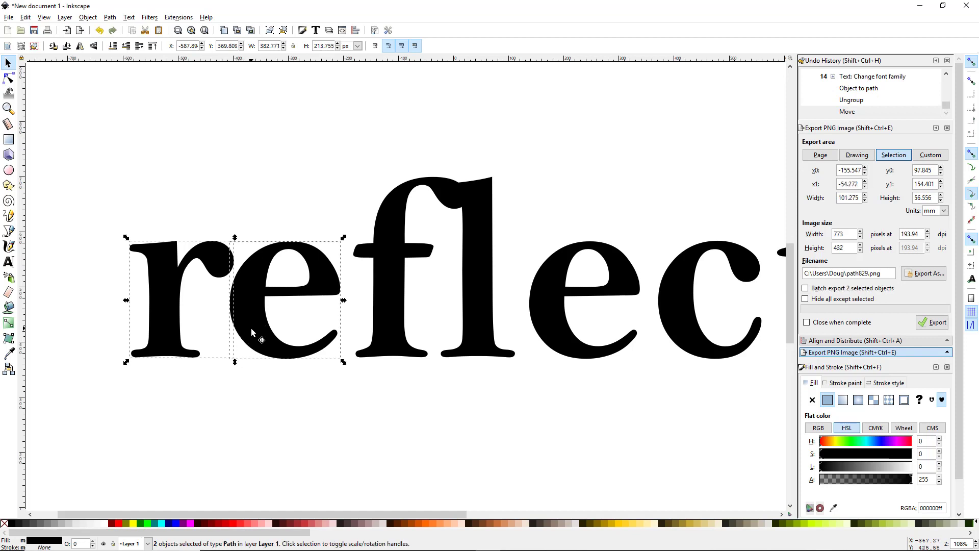
key(ctrl)
drag(247, 318, 270, 322)
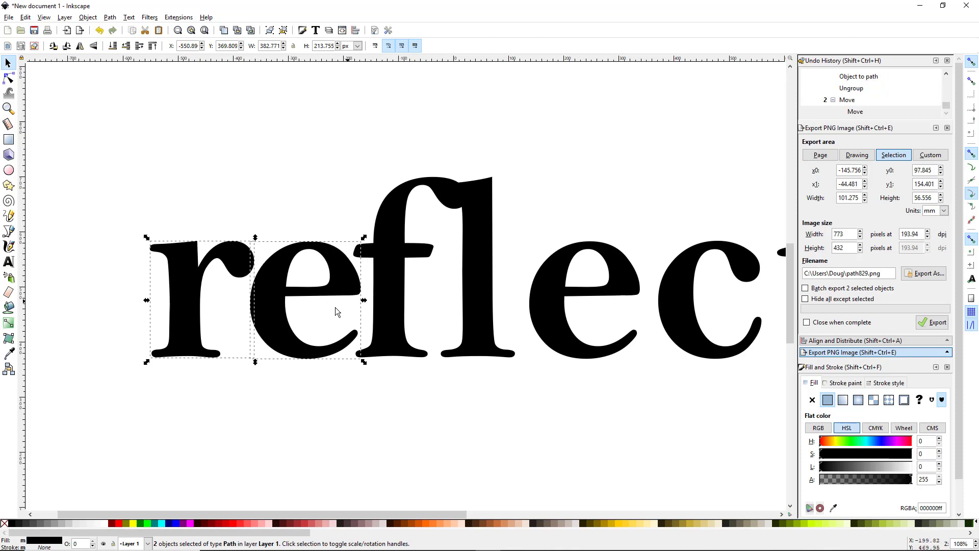
Step: Turn off snapping and move the letters "ref" together away from the "l" until the "f" and "l" no longer overlap
click(972, 62)
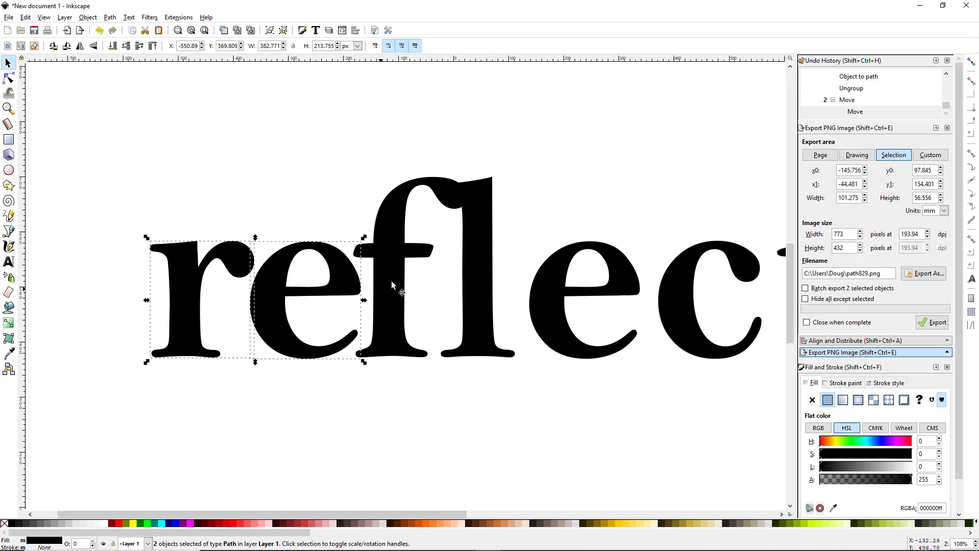
shift+click(393, 310)
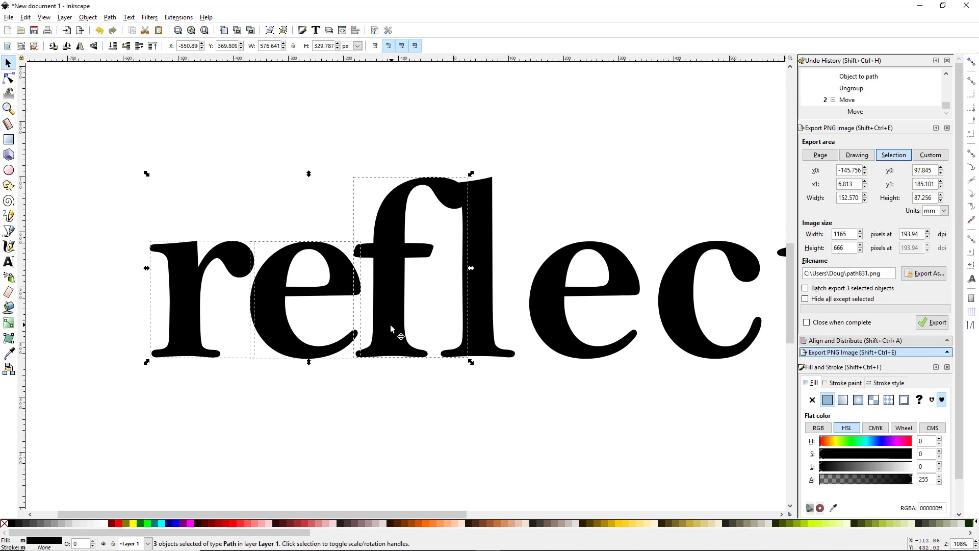
drag(391, 325, 359, 326)
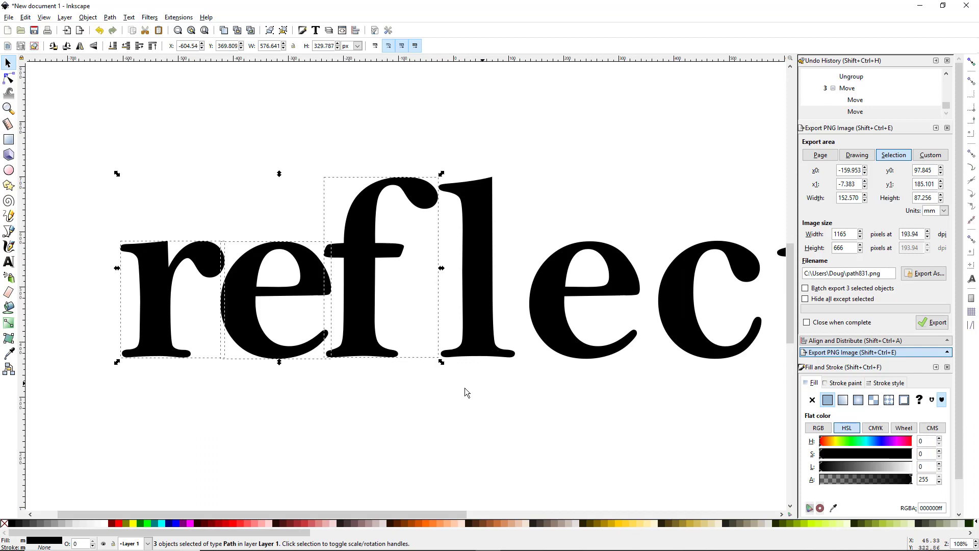
Step: Add the "l" to the moved letters and overlap it with the second "e", then shift "refle" close to the "c"
key(shift)
shift+click(475, 304)
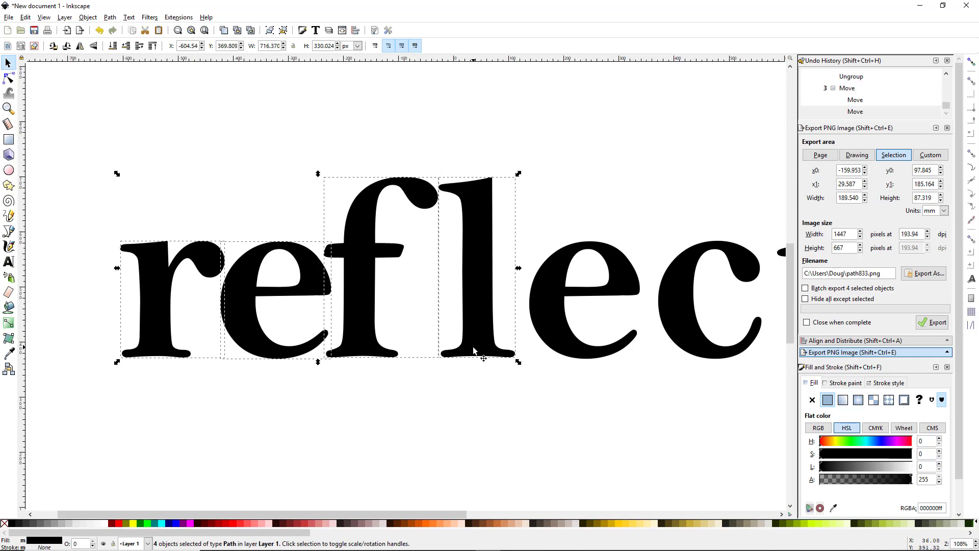
drag(474, 346, 505, 347)
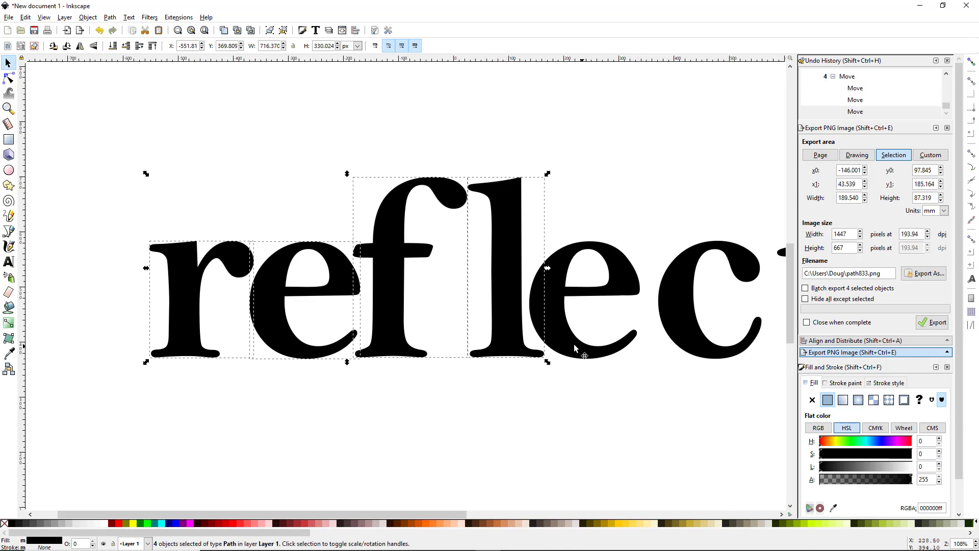
drag(604, 412, 497, 411)
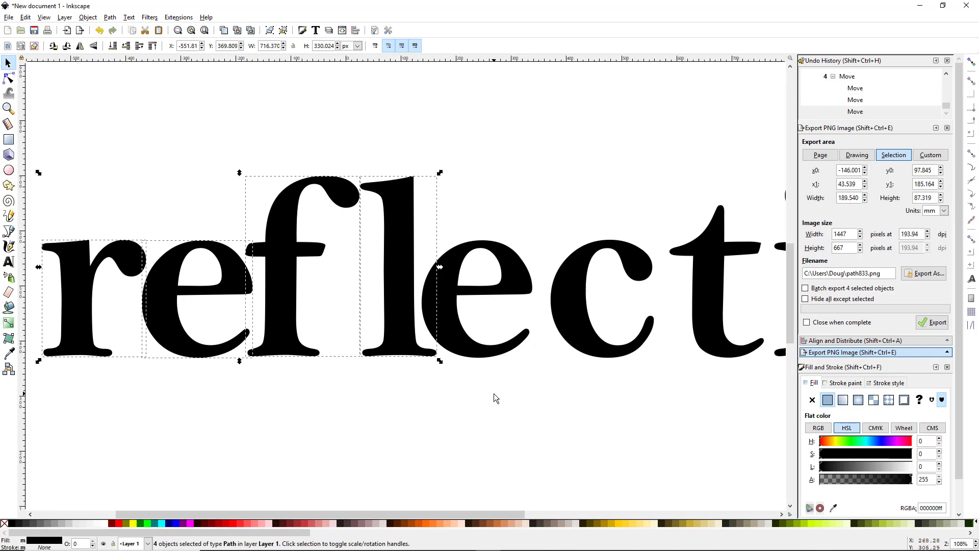
drag(494, 393, 349, 375)
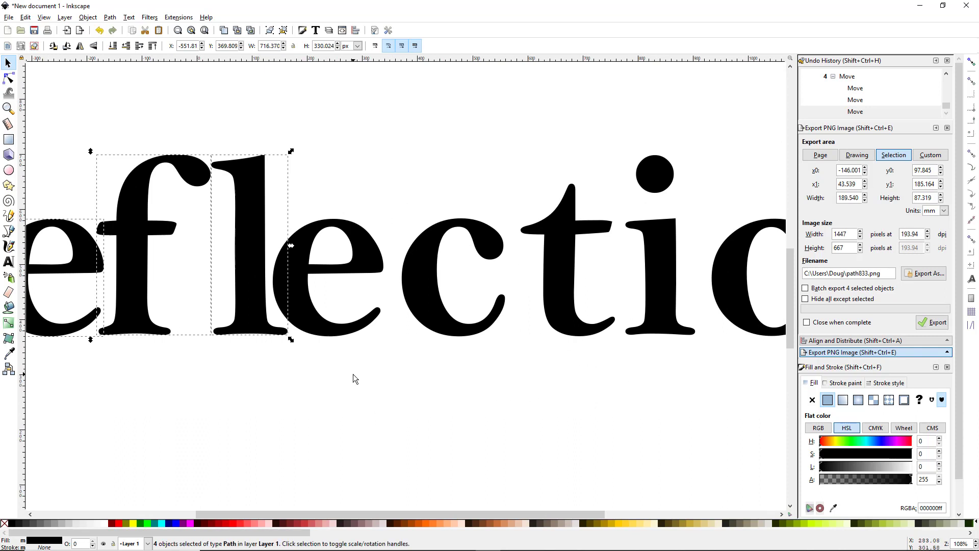
shift+click(302, 314)
drag(303, 319, 318, 322)
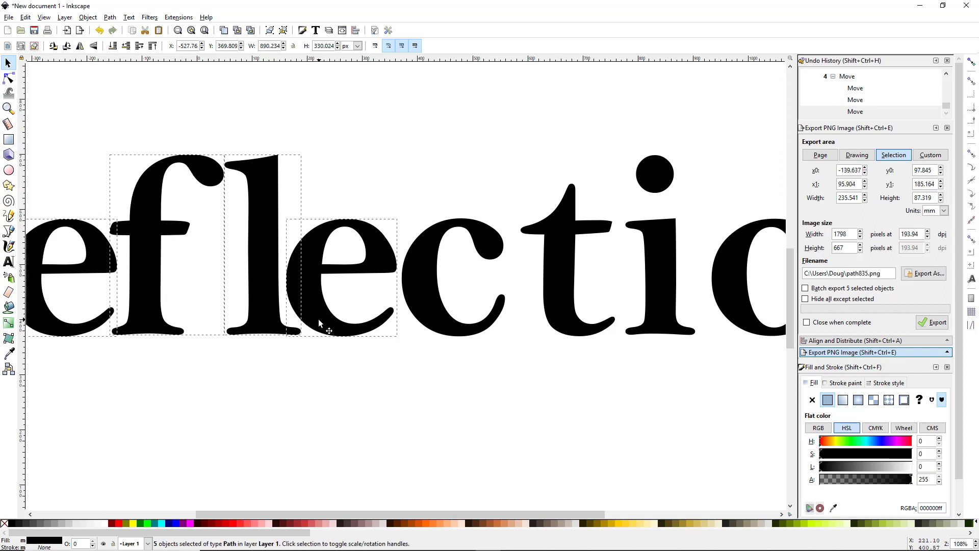
Step: Extend the selection with the "c" and the "t" in turn, shifting "reflec" up to the "t" and "reflect" close to the "i"
shift+click(423, 298)
drag(425, 302, 439, 305)
shift+click(558, 289)
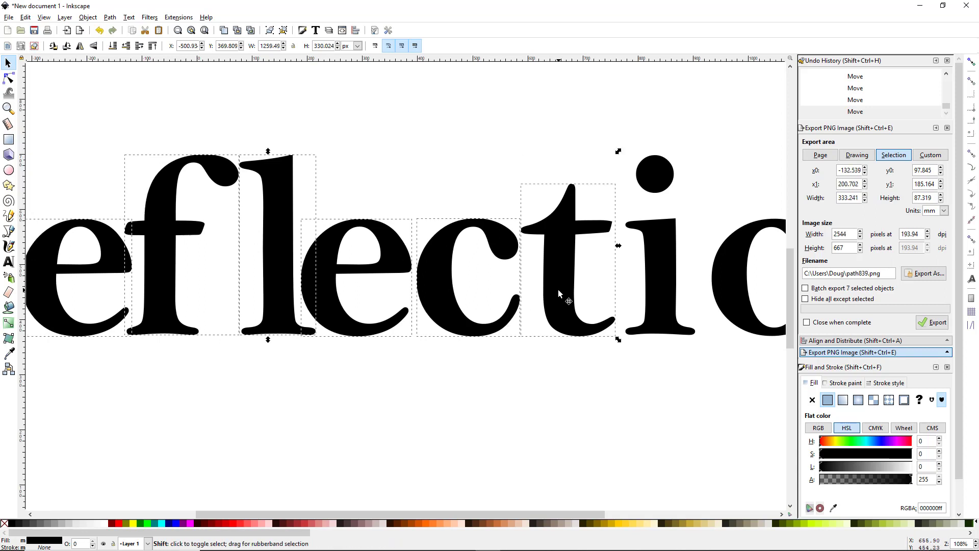
drag(560, 299, 569, 301)
Step: Shift "reflecti" to overlap the "o" and "reflectio" to overlap the "n", clear the selection and center the whole word in view
drag(586, 375, 304, 385)
shift+click(353, 311)
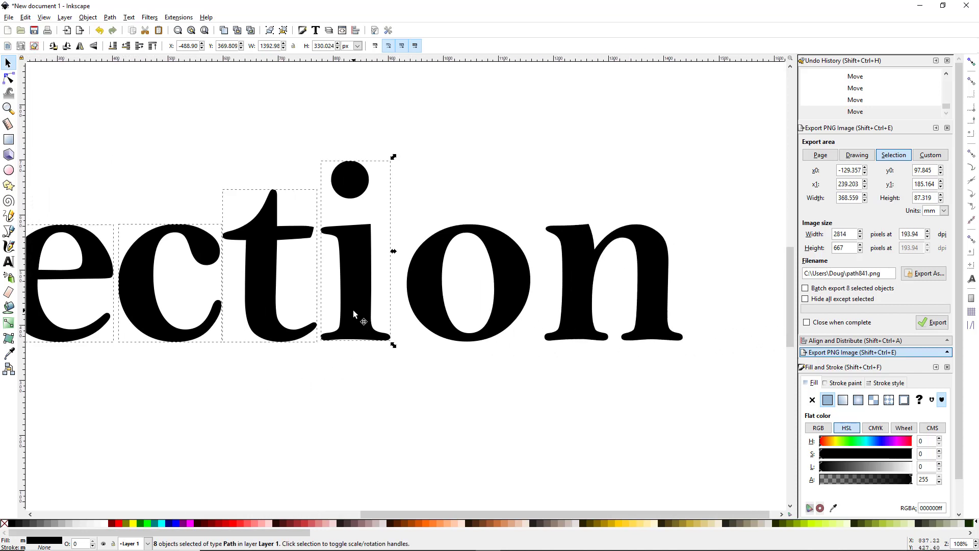
drag(353, 308, 457, 314)
shift+click(436, 307)
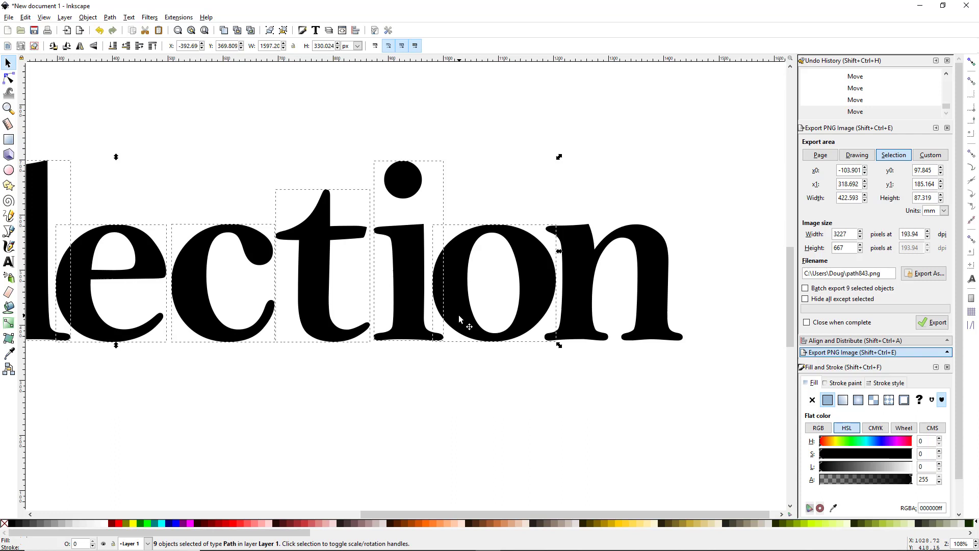
click(430, 403)
scroll(384, 394, down, 3)
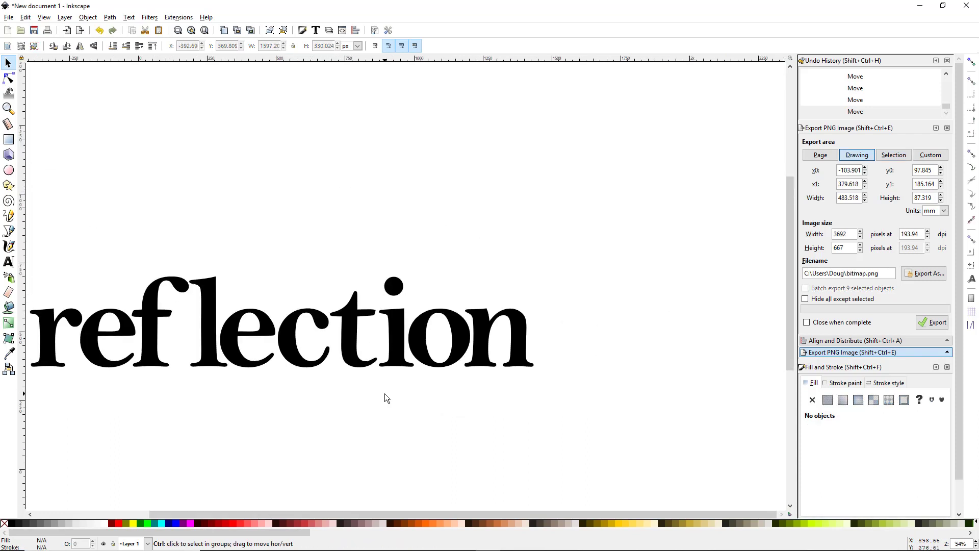
drag(297, 416, 400, 367)
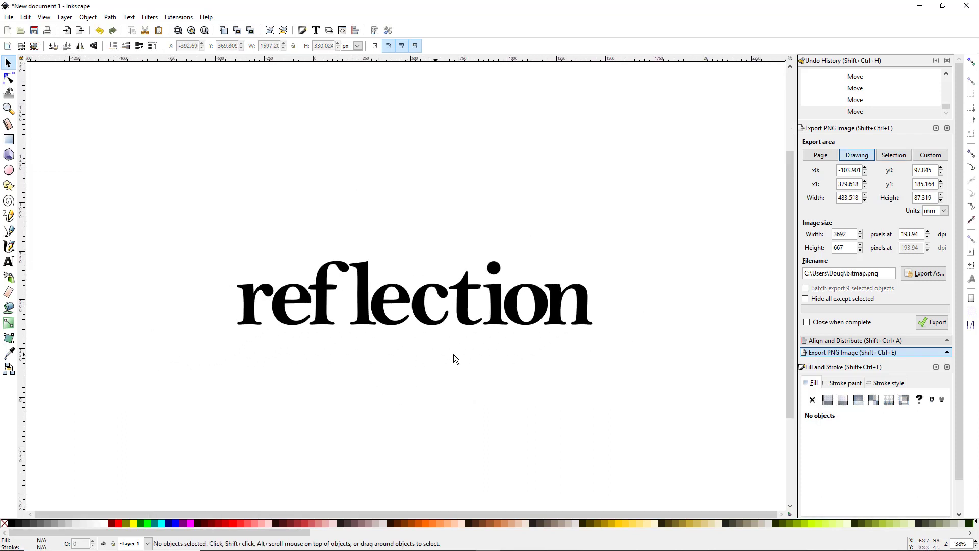
scroll(407, 360, up, 1)
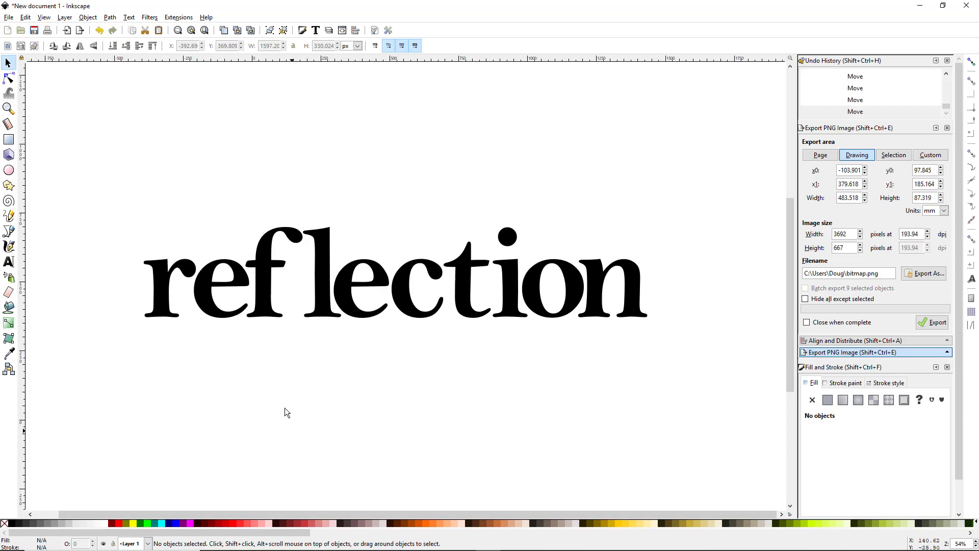
Step: Select all ten letters of "reflection" and merge them into a single path with Union
click(257, 296)
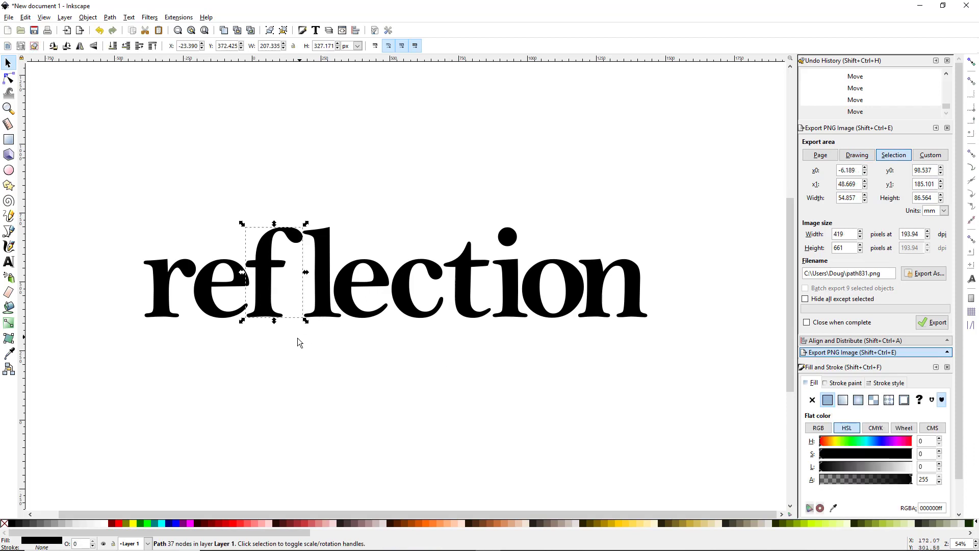
click(314, 343)
mouse_move(105, 179)
mouse_down()
mouse_move(589, 348)
mouse_move(700, 336)
mouse_up()
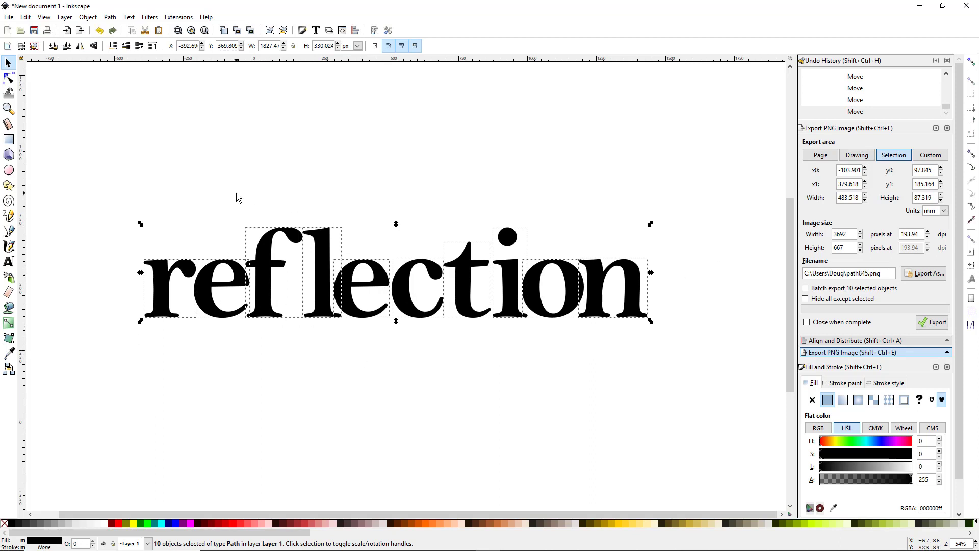
drag(99, 160, 727, 395)
click(109, 17)
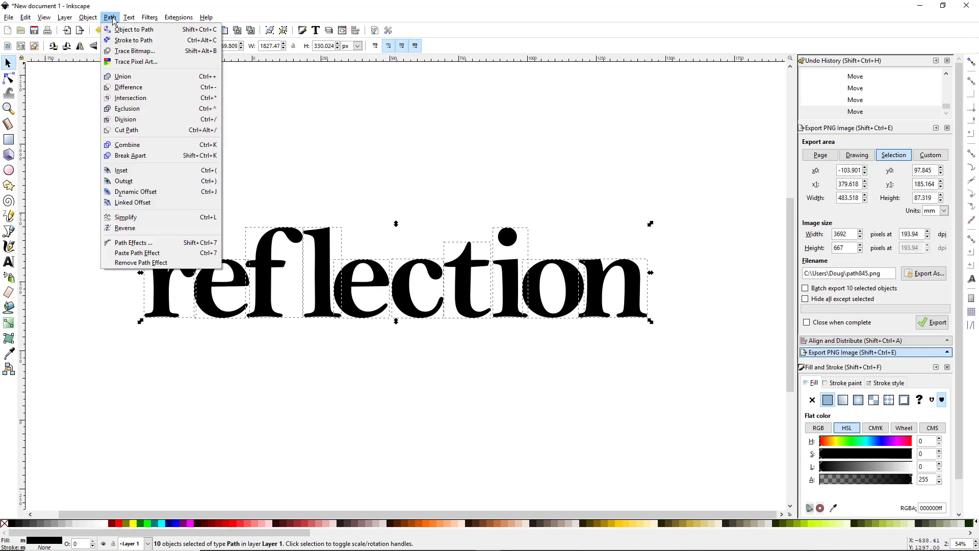
click(141, 81)
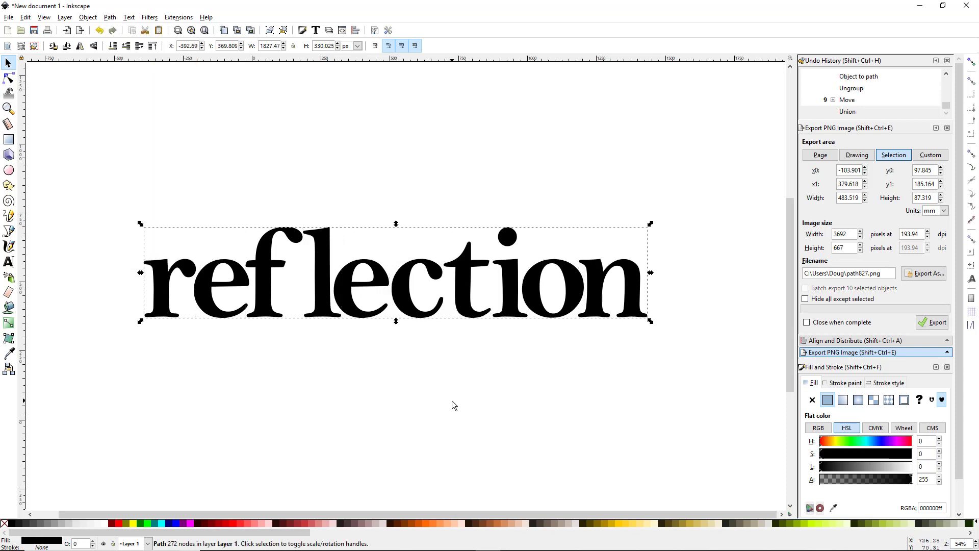
click(345, 367)
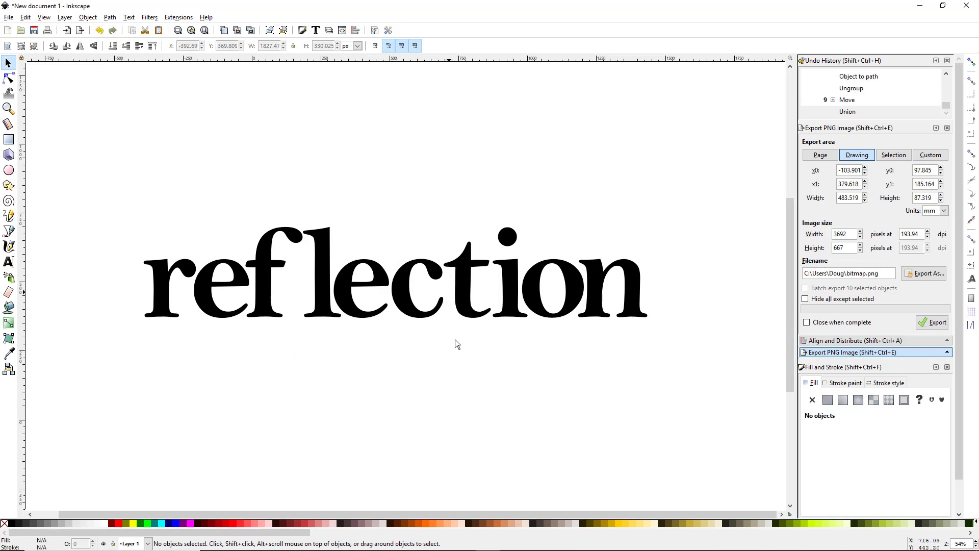
Step: Try several blue palette swatches as the fill of the merged "reflection" path and settle on 2a7fff
click(260, 289)
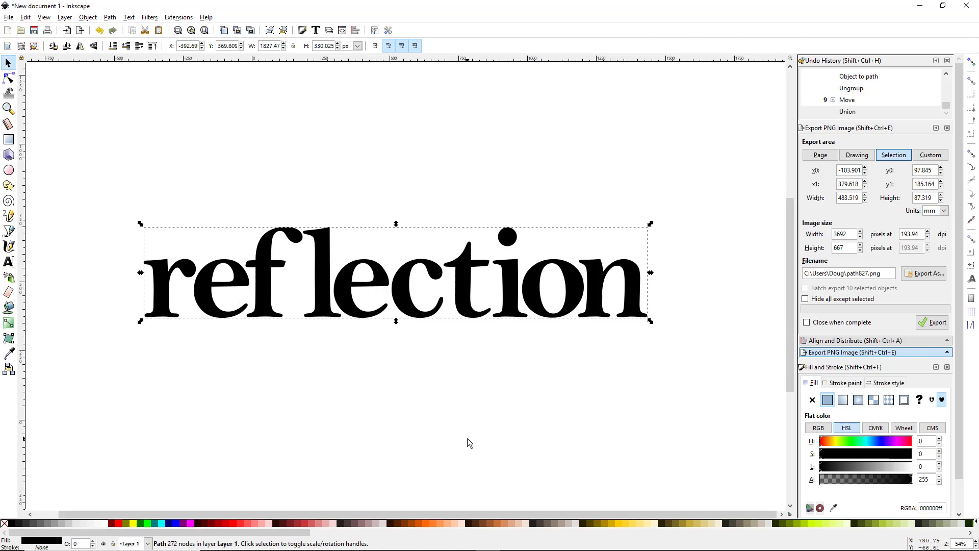
drag(249, 533, 696, 536)
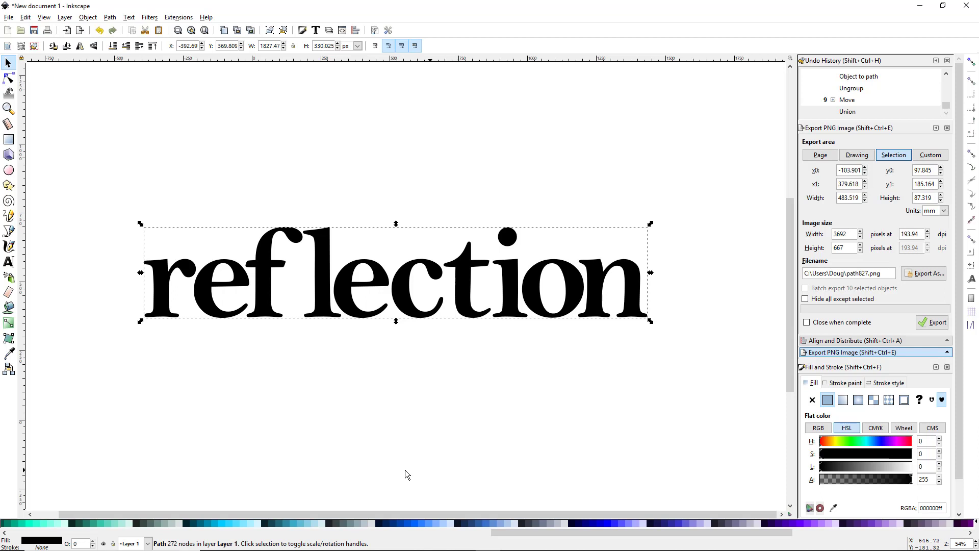
click(304, 524)
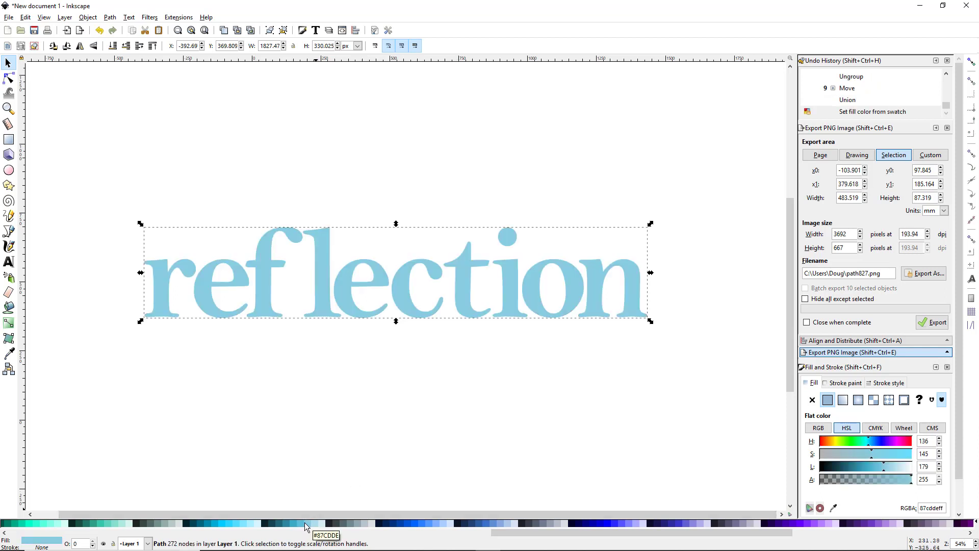
click(293, 523)
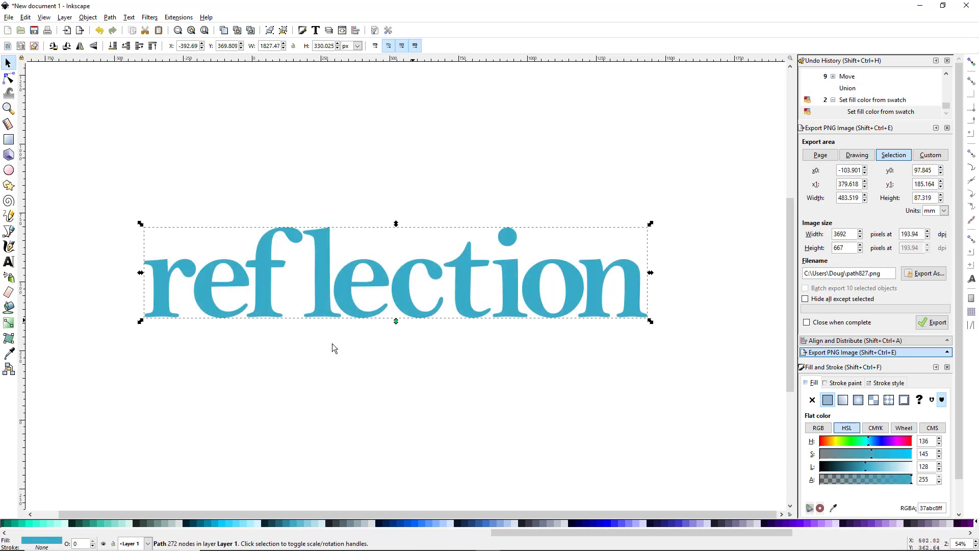
click(410, 523)
click(421, 522)
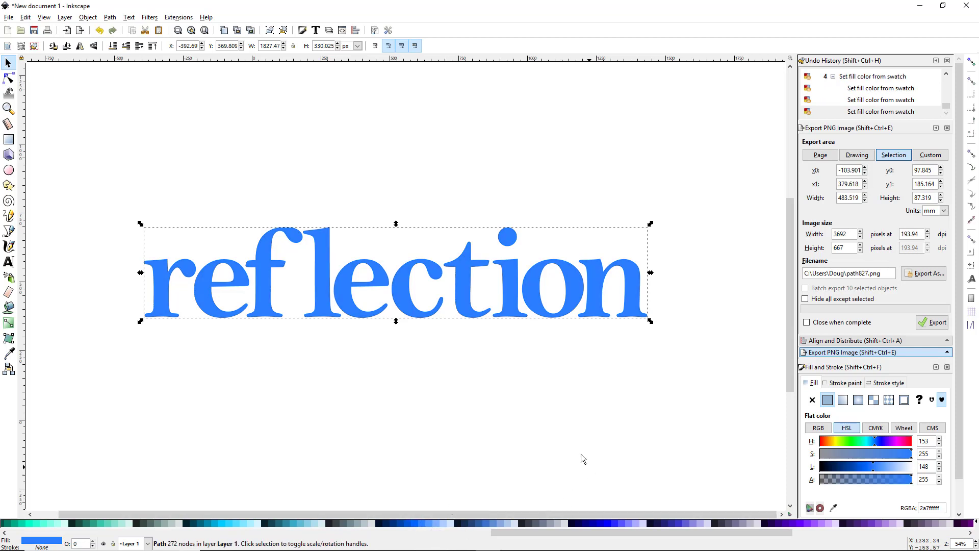
click(373, 383)
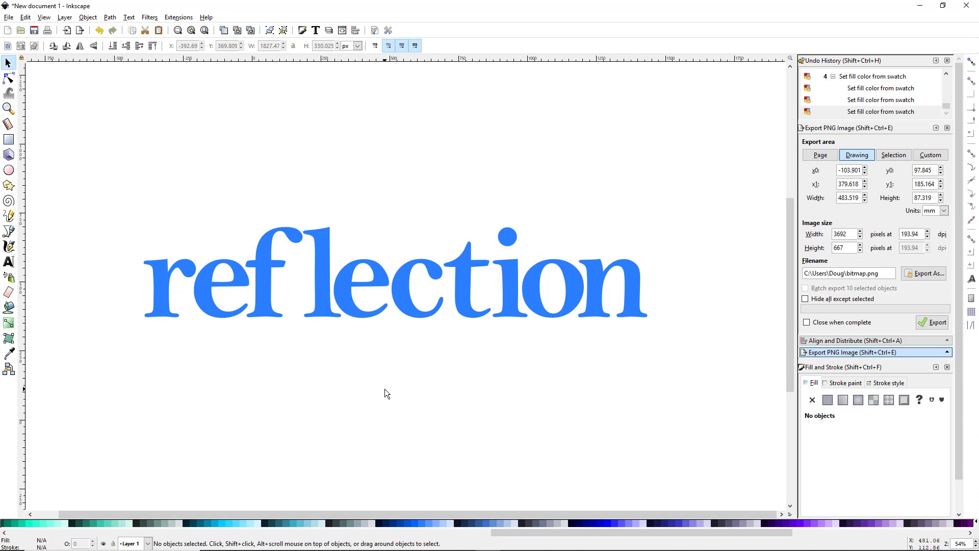
Step: Draw a rectangle about 2059 × 453 px over the upper part of "reflection" and give it a 00ff66 fill at about 53% opacity
click(8, 142)
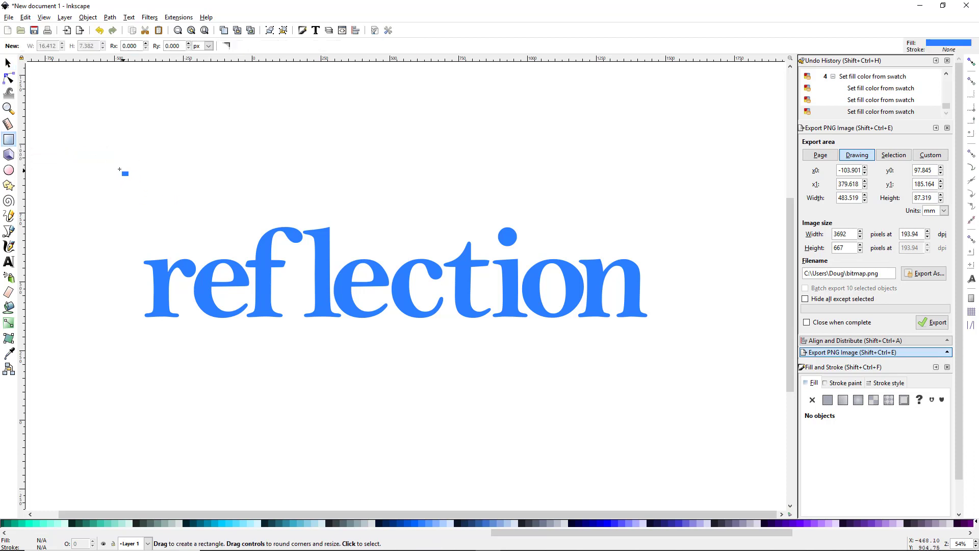
mouse_move(109, 166)
mouse_down()
mouse_move(236, 206)
mouse_move(621, 269)
mouse_move(696, 293)
mouse_move(677, 291)
mouse_up()
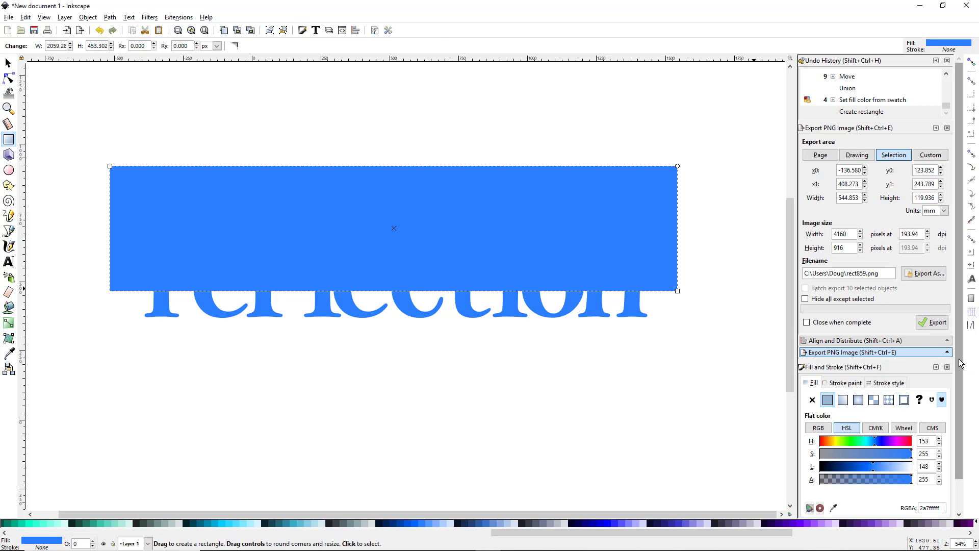
scroll(961, 368, down, 2)
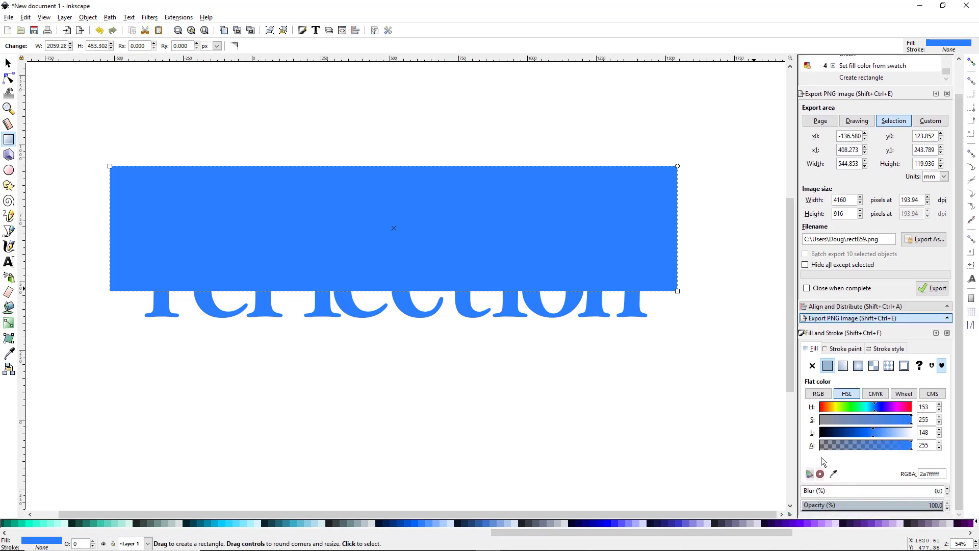
click(876, 507)
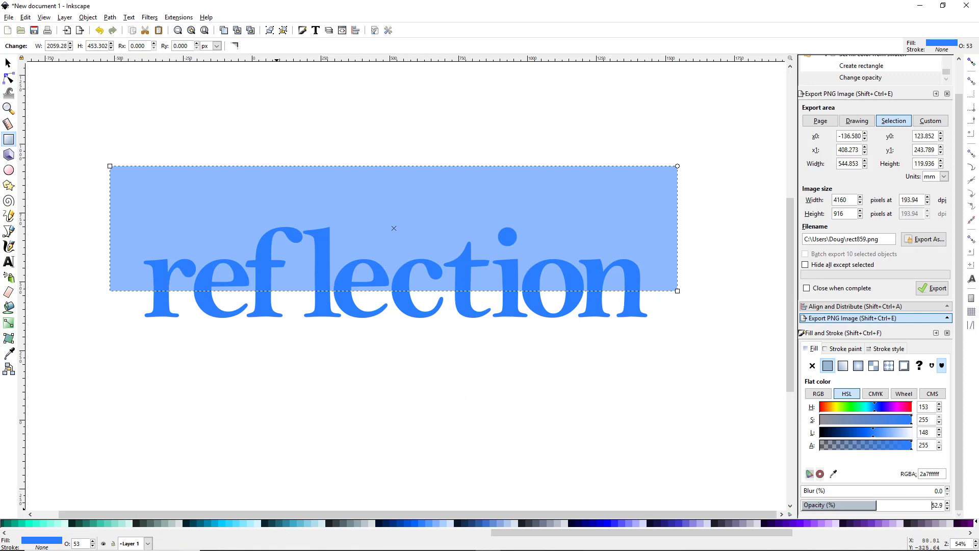
drag(517, 531, 417, 530)
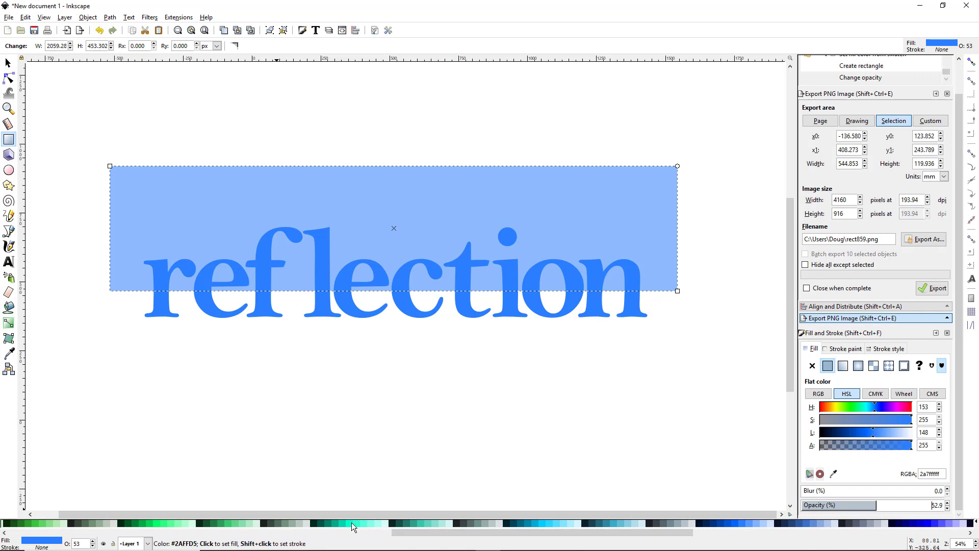
click(156, 522)
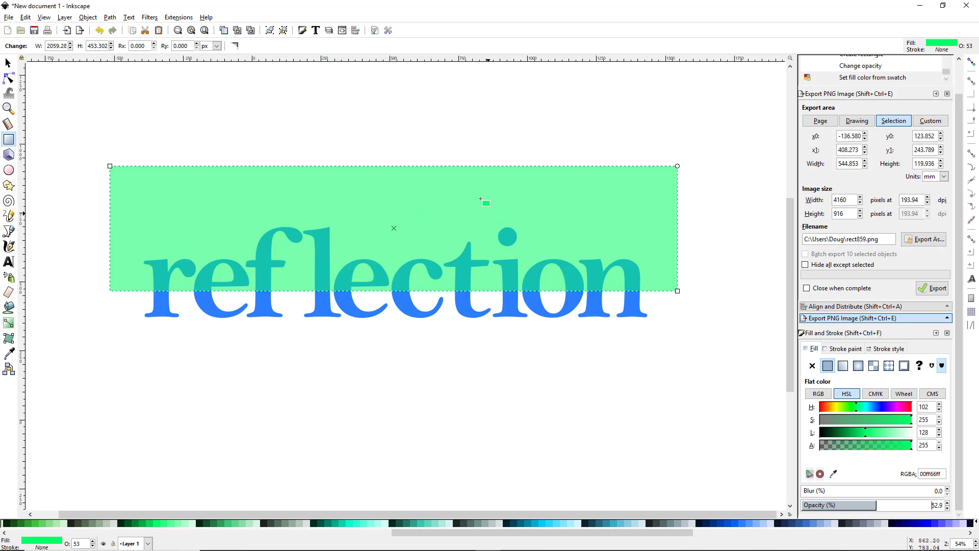
Step: Convert the green rectangle to a path and bend its lower edge into a gentle wave, rising over "ref" and dipping under "tion"
click(110, 18)
click(132, 27)
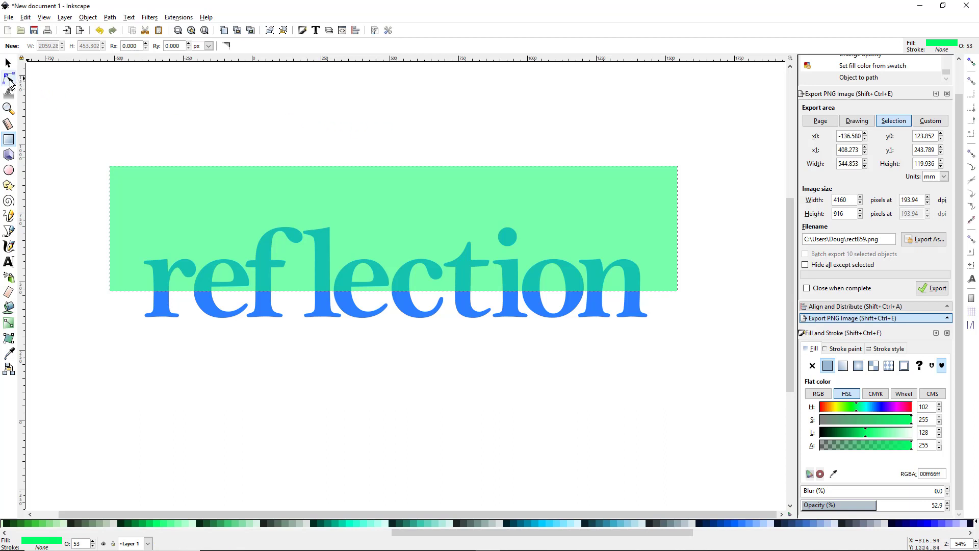
click(9, 79)
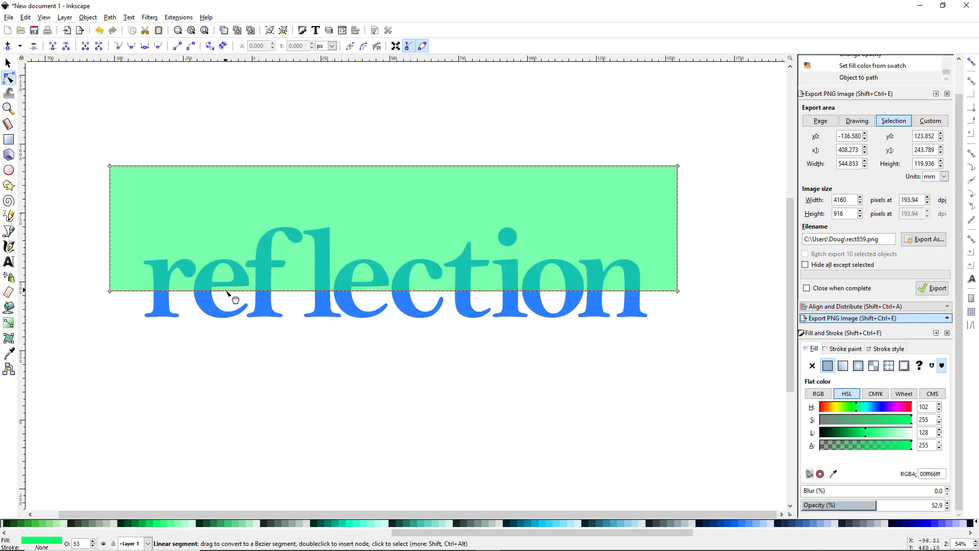
drag(227, 292, 203, 277)
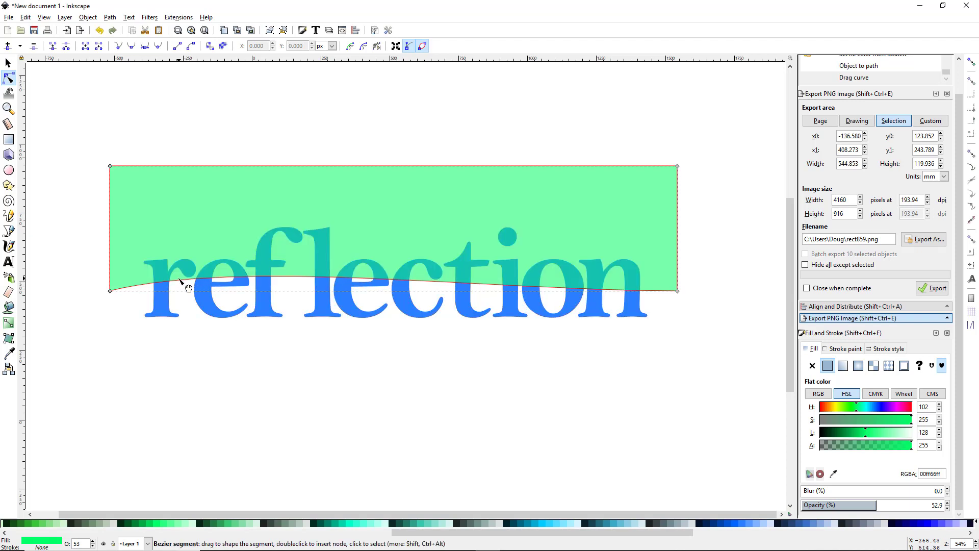
drag(179, 280, 183, 280)
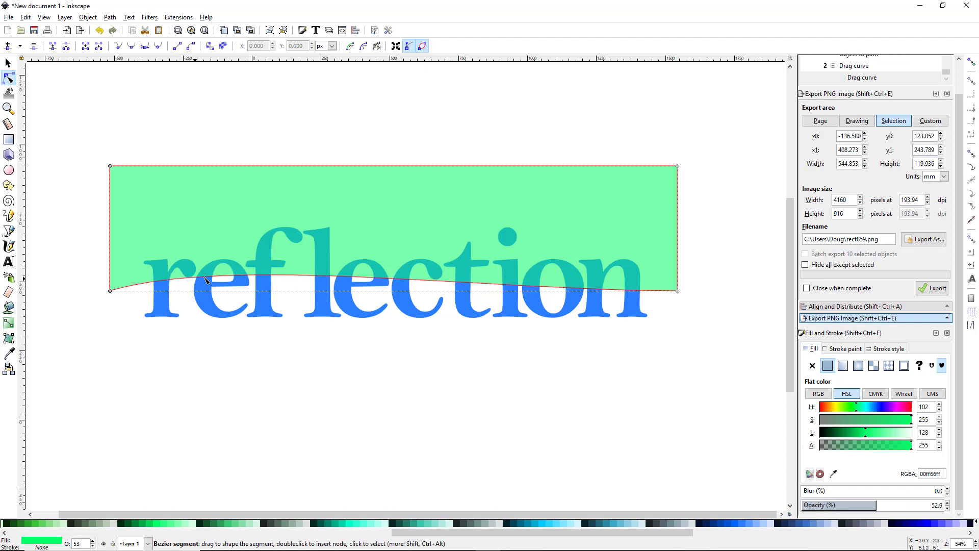
mouse_move(488, 286)
mouse_down()
mouse_move(493, 301)
mouse_move(482, 303)
mouse_up()
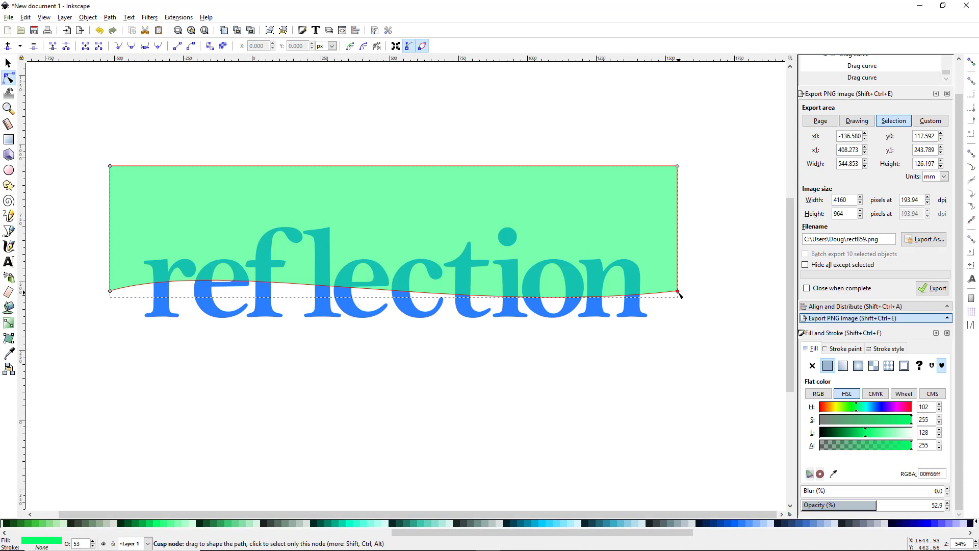
Step: Raise the lower-right corner node of the green shape slightly and lengthen both curve handles of the wavy edge toward the word's middle
mouse_move(678, 293)
mouse_down()
mouse_move(684, 282)
mouse_move(666, 285)
mouse_move(679, 282)
mouse_move(680, 298)
mouse_move(680, 269)
mouse_move(681, 285)
mouse_up()
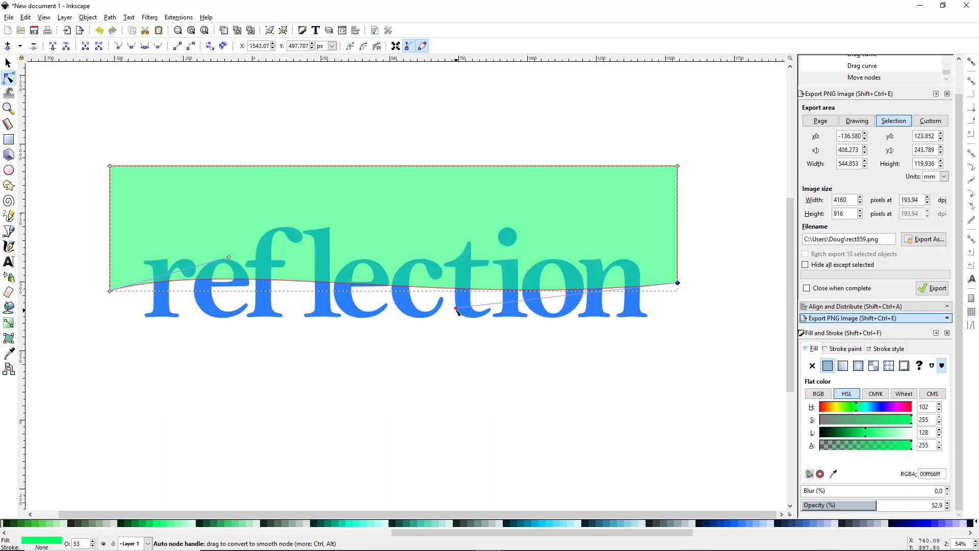
drag(455, 308, 374, 321)
drag(232, 258, 340, 256)
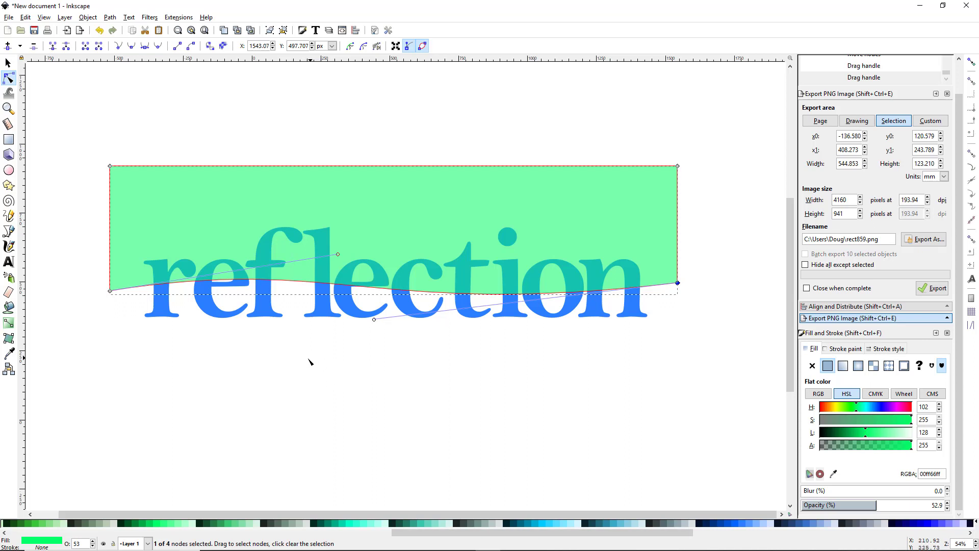
Step: Duplicate the blue "reflection" path and raise the green wavy shape to the top
key(s)
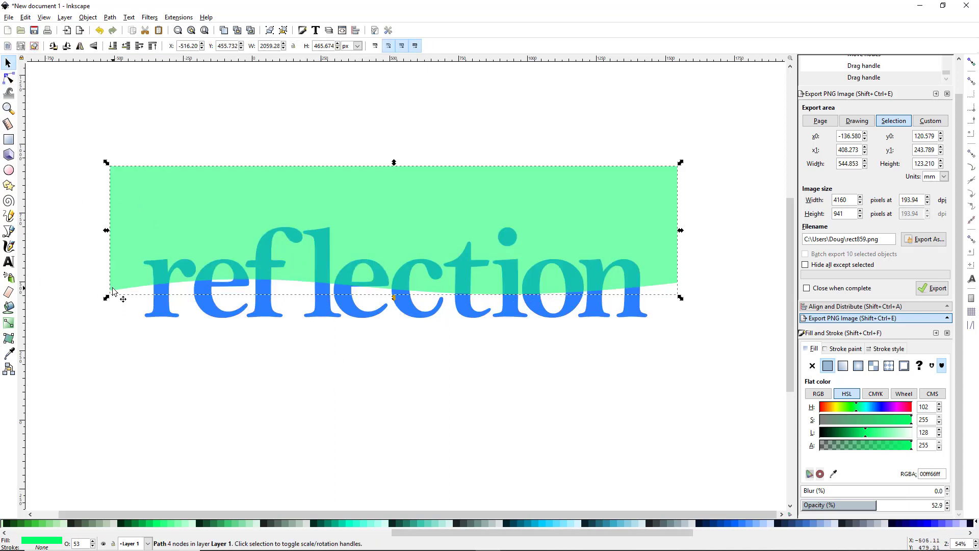
click(210, 313)
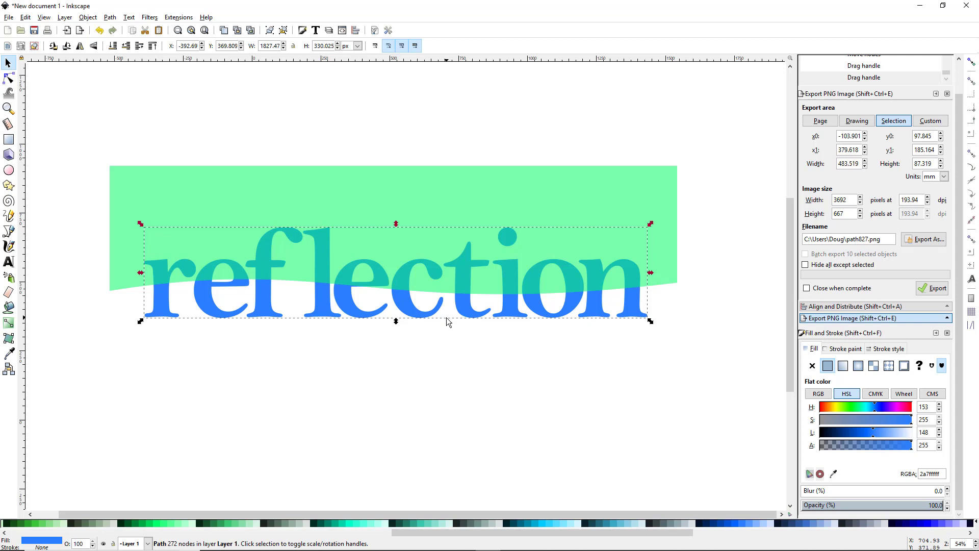
key(ctrl+d)
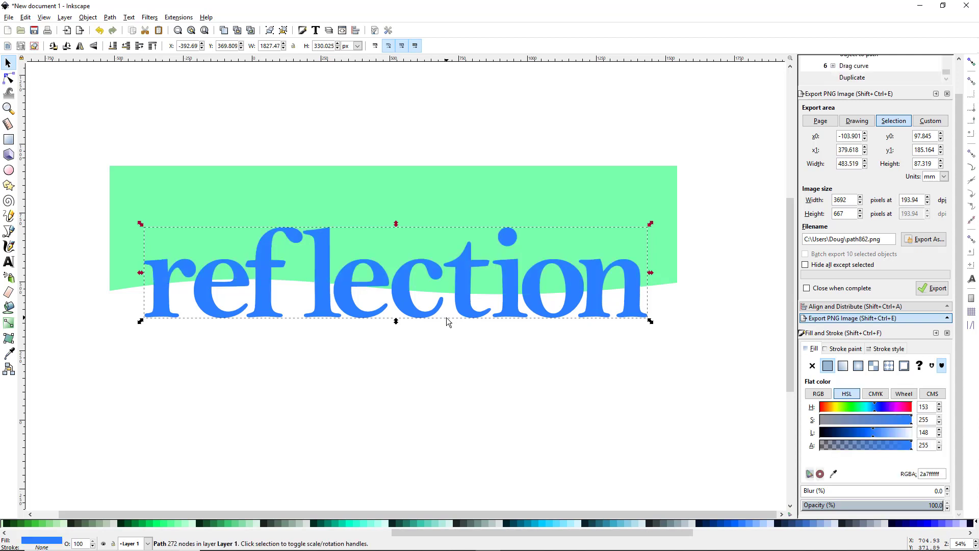
click(369, 193)
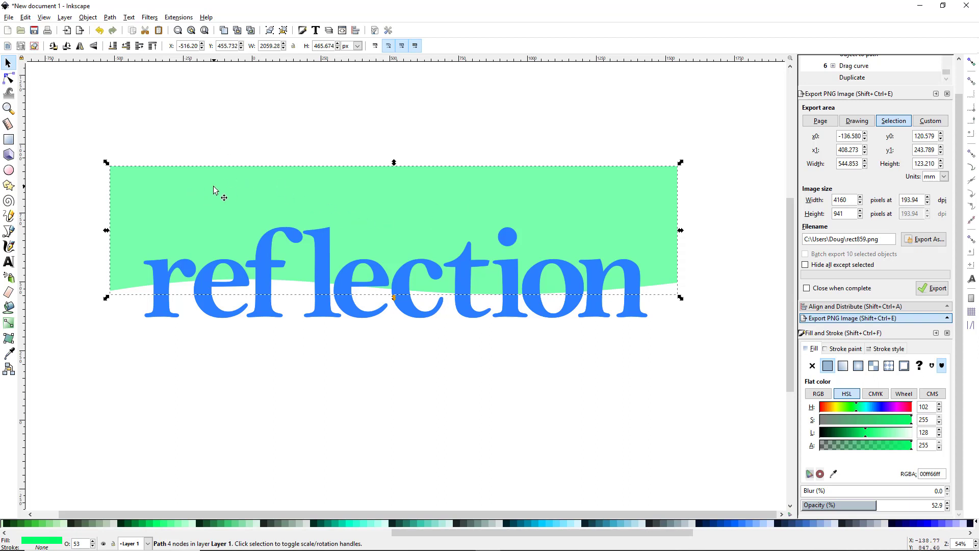
click(152, 46)
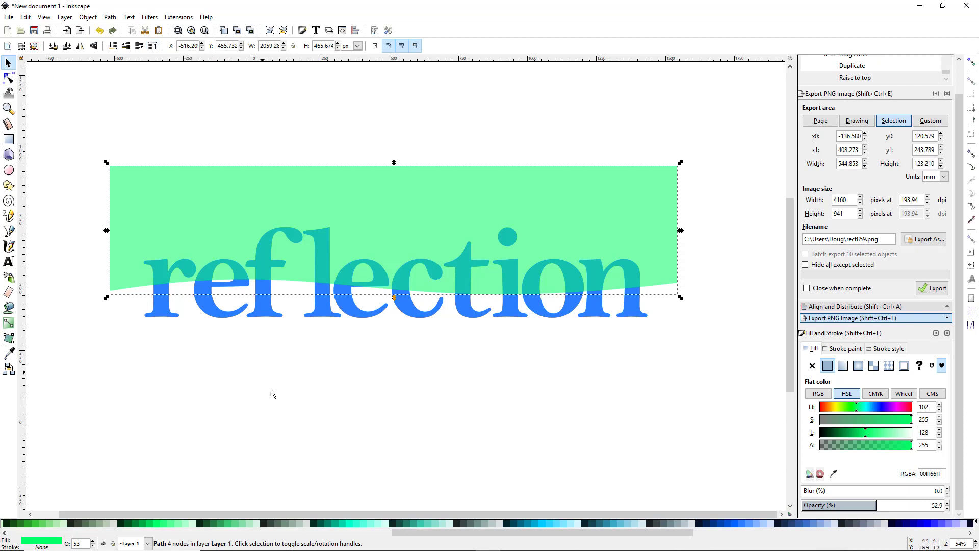
Step: Intersect the green wavy shape with the duplicated "reflection" path to keep only the upper part of the letters
shift+click(162, 308)
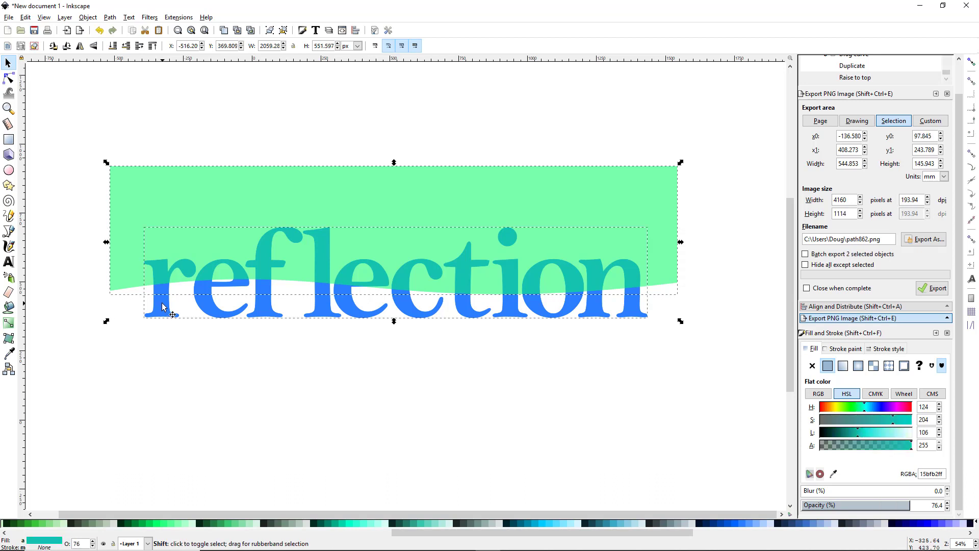
click(110, 18)
click(143, 98)
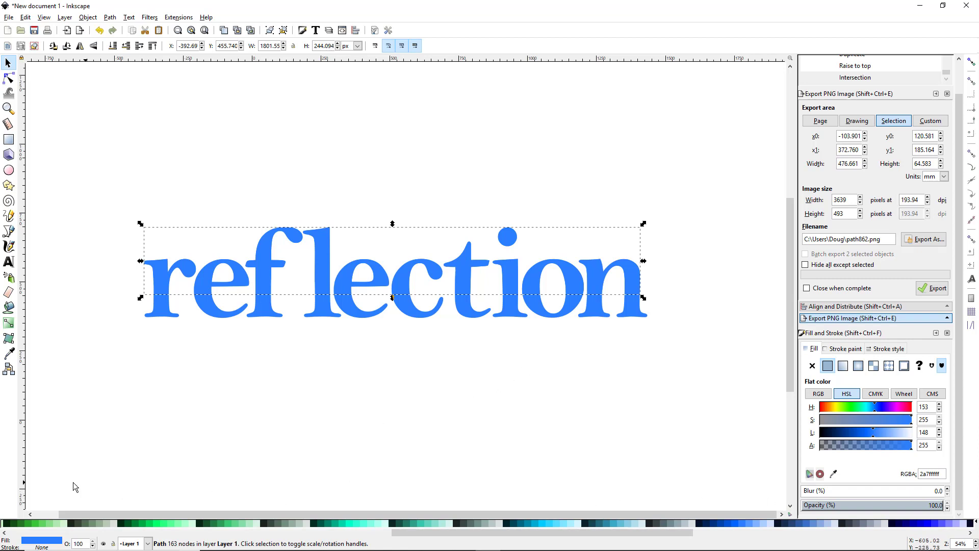
Step: Try orange ff6600 as the fill of the clipped upper letters and settle on white
click(216, 533)
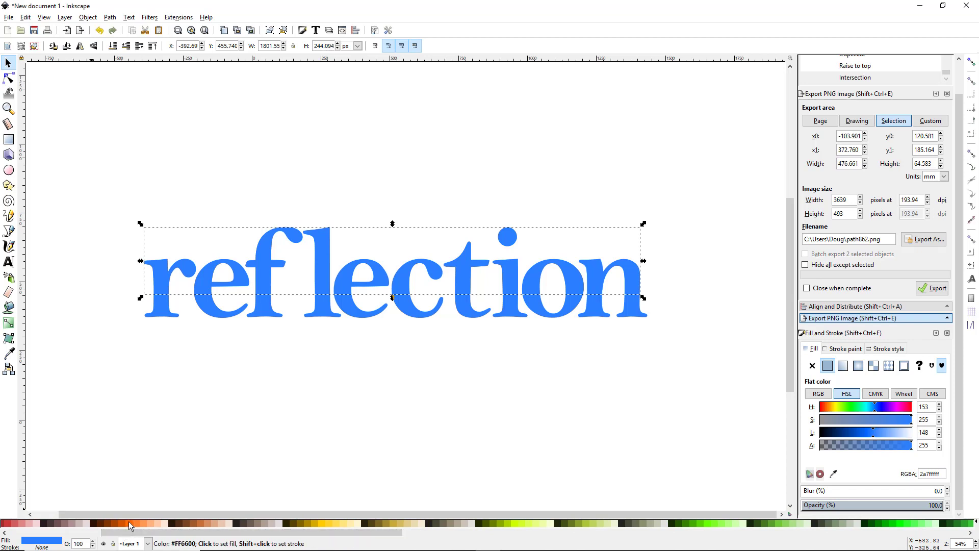
click(128, 522)
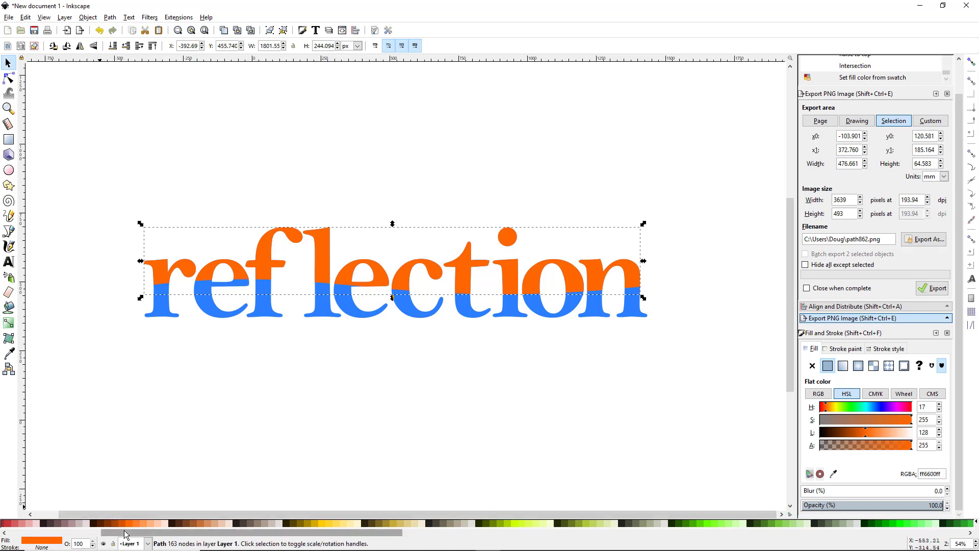
drag(125, 533, 28, 533)
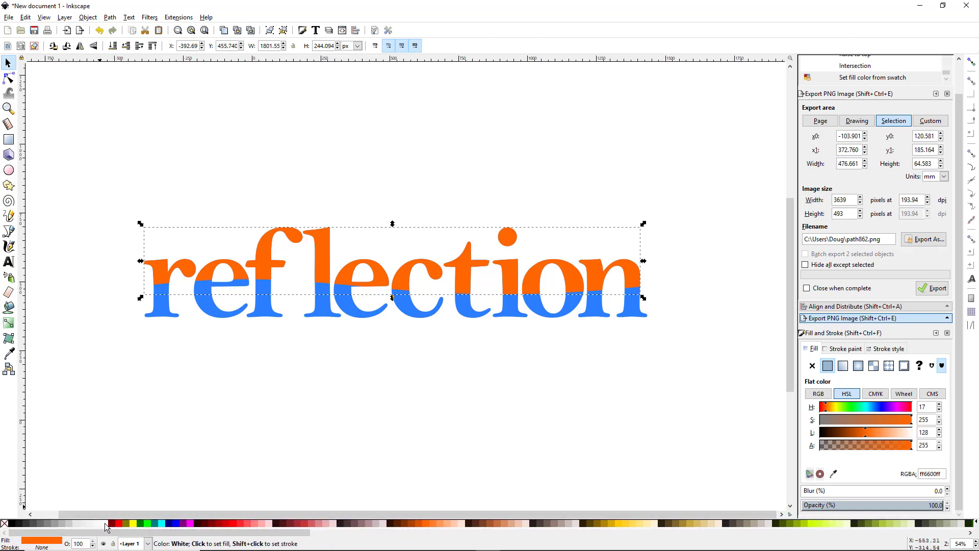
click(105, 522)
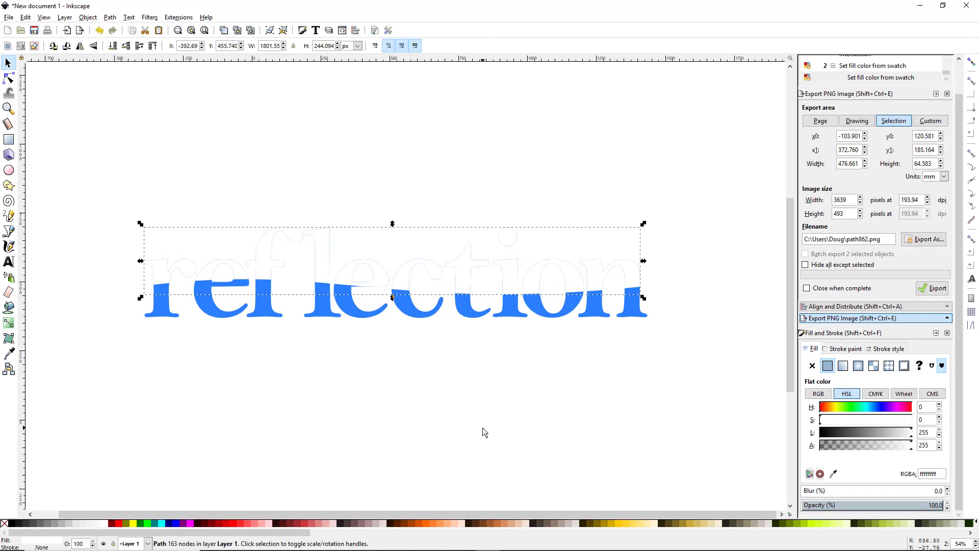
Step: Give the clipped upper letters a linear gradient running vertically from white just below the word to transparent at its top
click(846, 348)
click(814, 348)
click(843, 366)
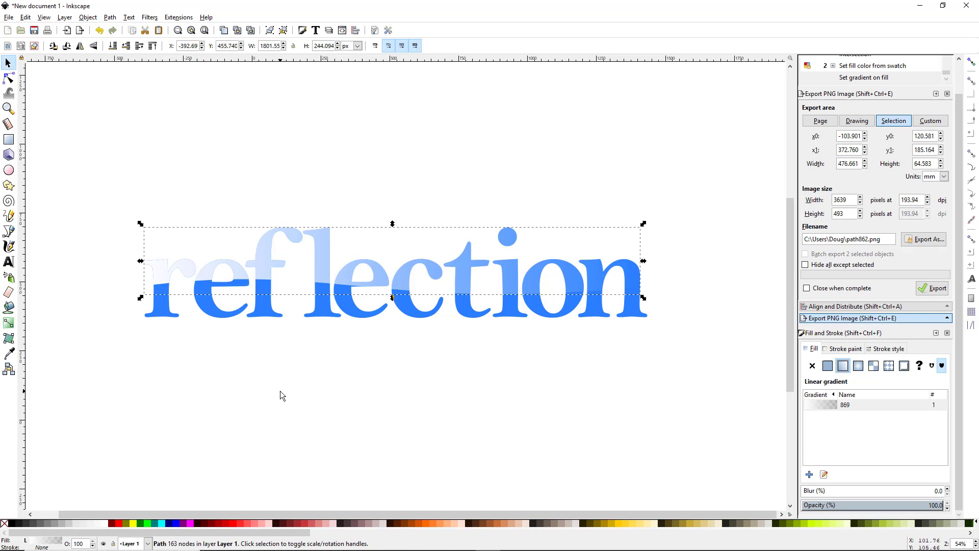
key(g)
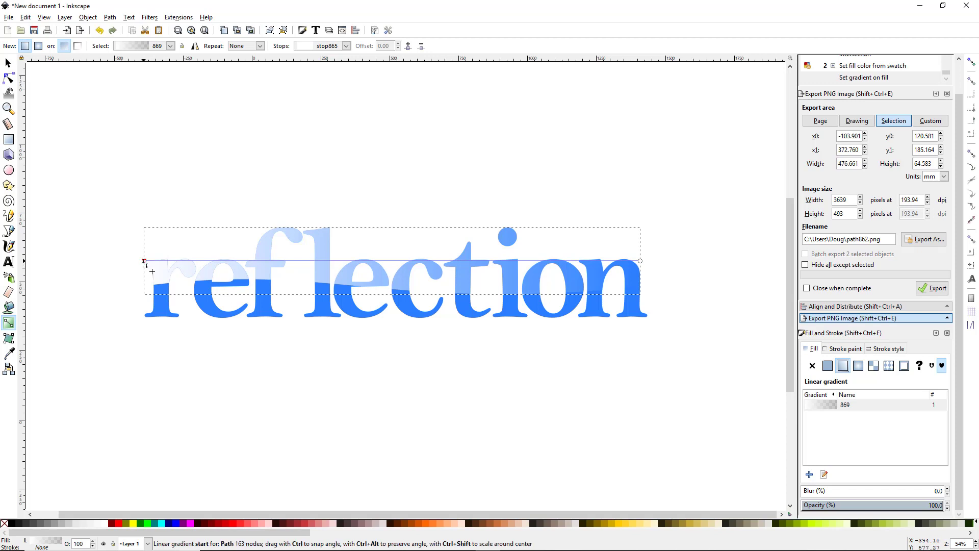
drag(145, 262, 379, 328)
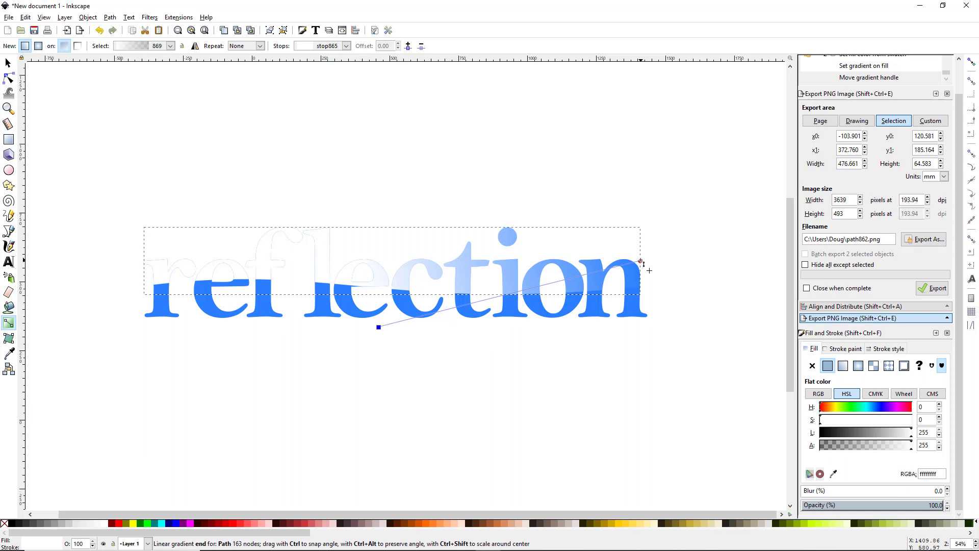
mouse_move(641, 262)
mouse_down()
mouse_move(388, 234)
mouse_move(386, 260)
mouse_move(378, 227)
mouse_up()
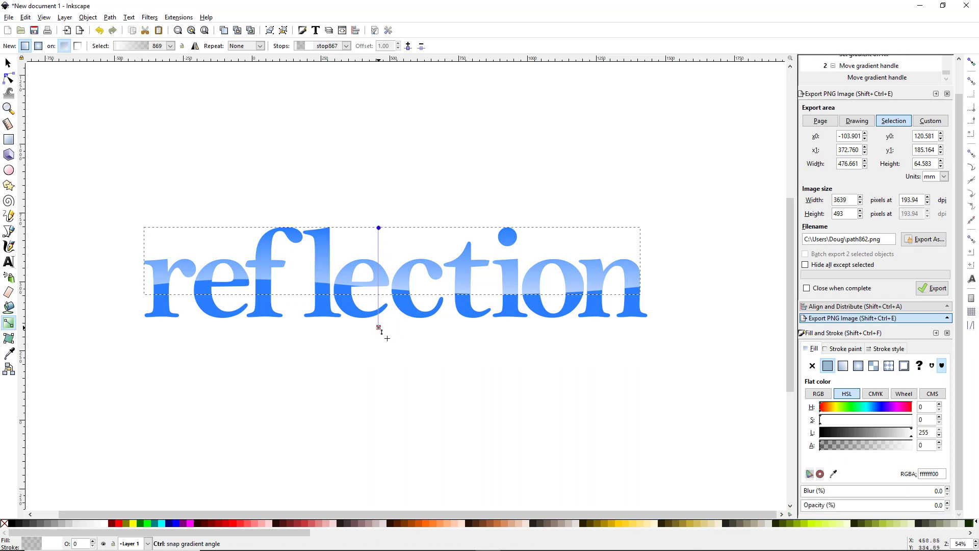
Step: Fine-tune the vertical gradient so white starts just below the letters and fades out slightly under their top edge, and deselect the piece
mouse_move(386, 329)
mouse_down()
mouse_move(387, 368)
mouse_move(385, 325)
mouse_up()
drag(381, 227, 387, 264)
drag(384, 325, 380, 306)
click(379, 252)
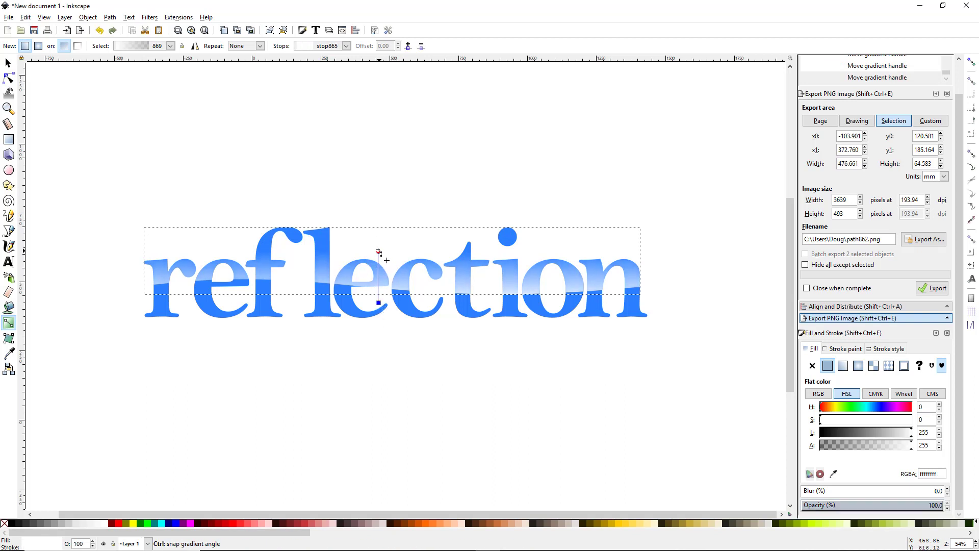
drag(379, 256, 379, 249)
drag(379, 303, 379, 323)
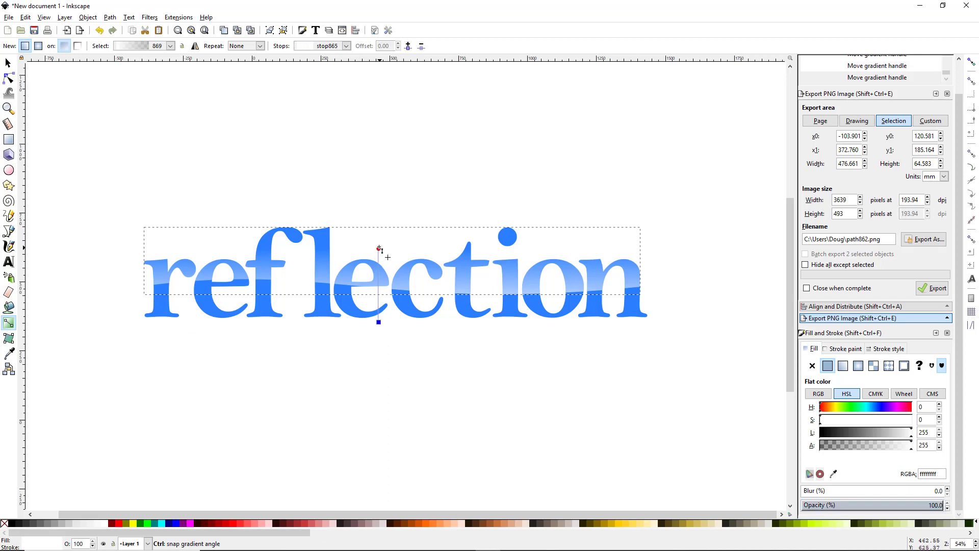
click(378, 245)
drag(379, 245, 378, 240)
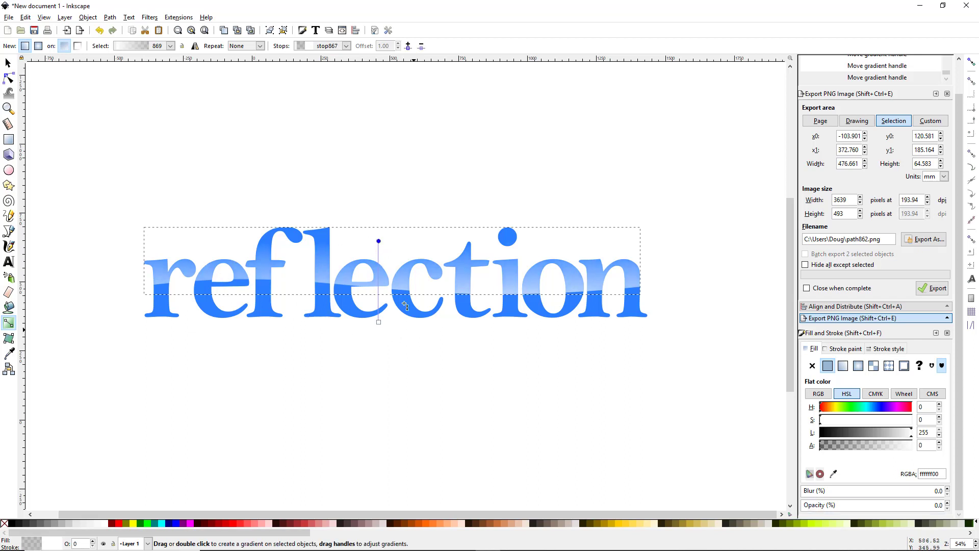
drag(379, 322, 378, 320)
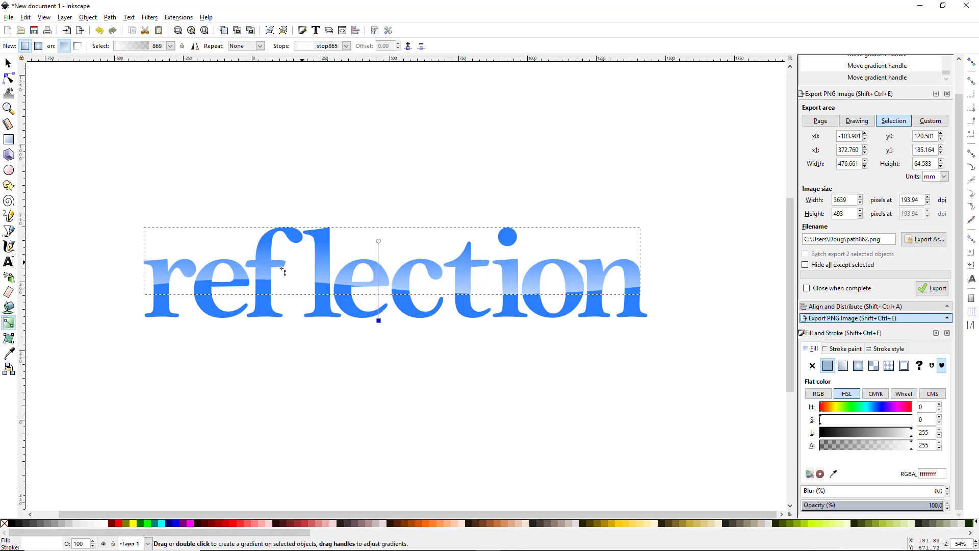
key(s)
click(418, 360)
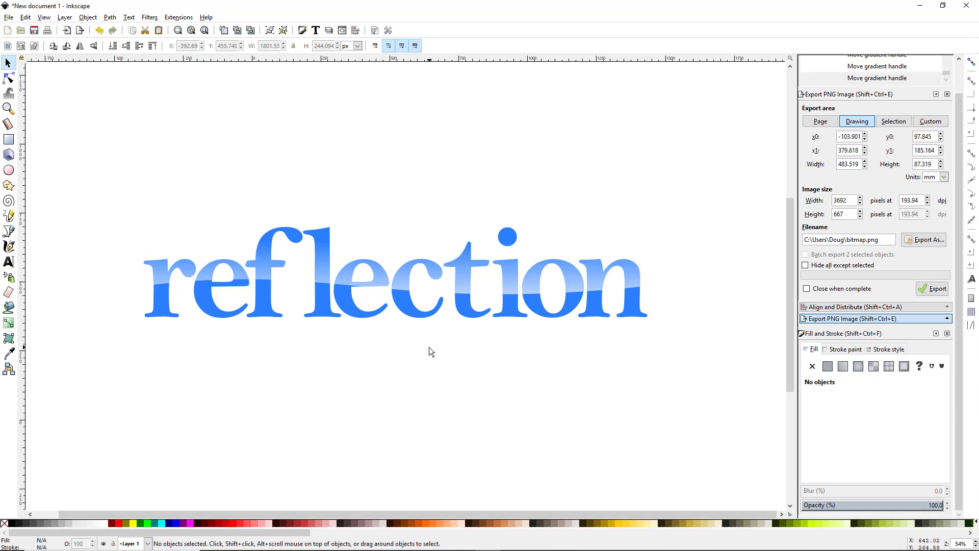
Step: Duplicate the full blue "reflection" path beneath the gradient highlight
click(163, 304)
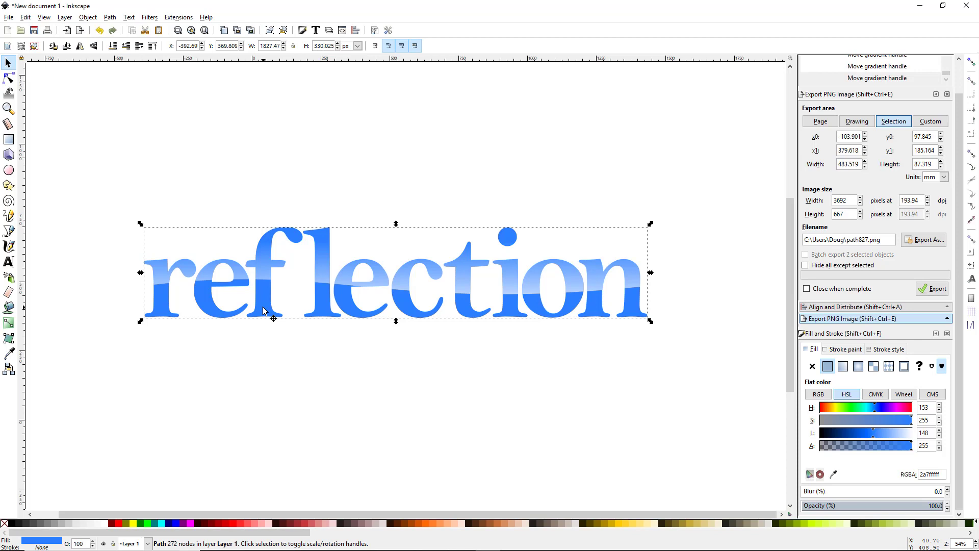
key(ctrl+d)
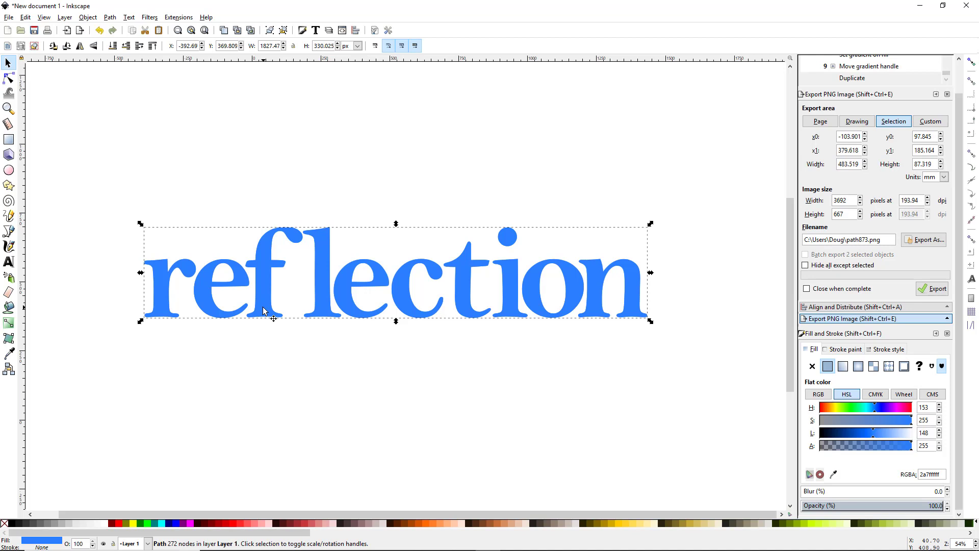
Step: Flip the duplicated word vertically and move it straight down until its upper edge meets the base of the original lettering
key(v)
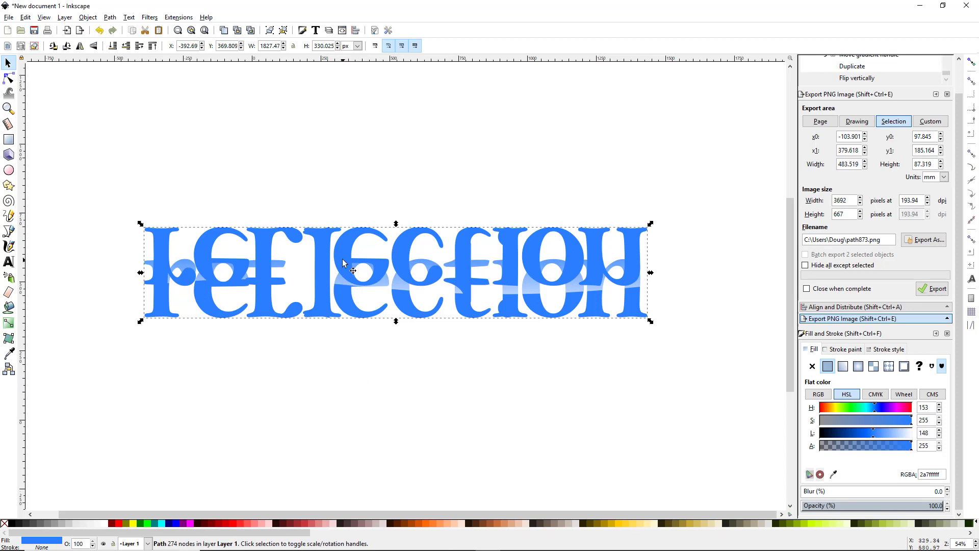
drag(343, 263, 342, 357)
drag(342, 362, 343, 356)
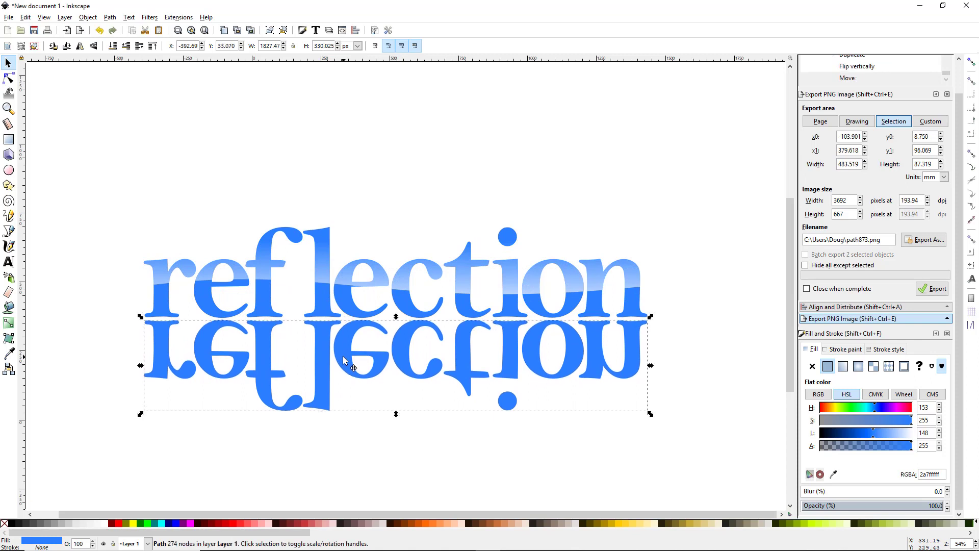
click(972, 61)
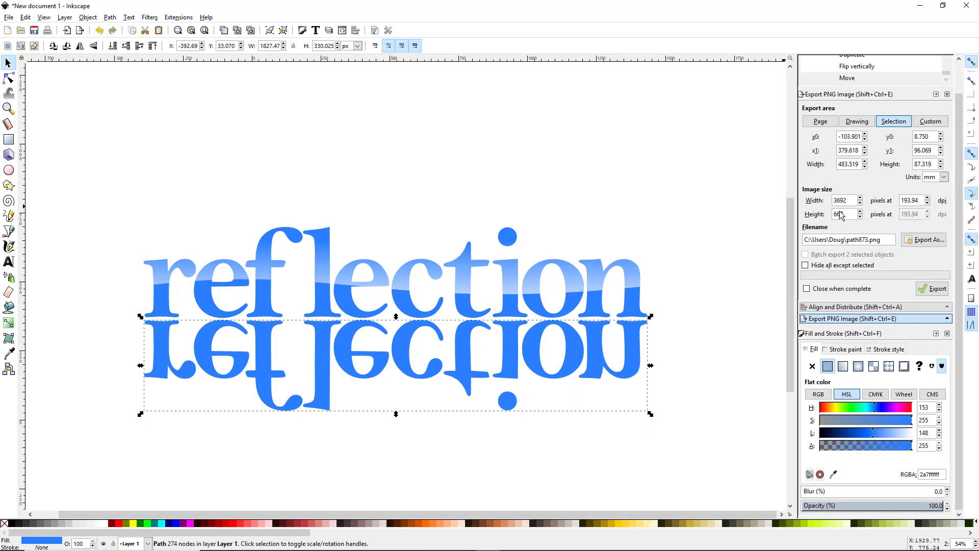
mouse_move(510, 365)
mouse_down()
mouse_move(512, 358)
mouse_move(510, 377)
mouse_move(510, 366)
mouse_up()
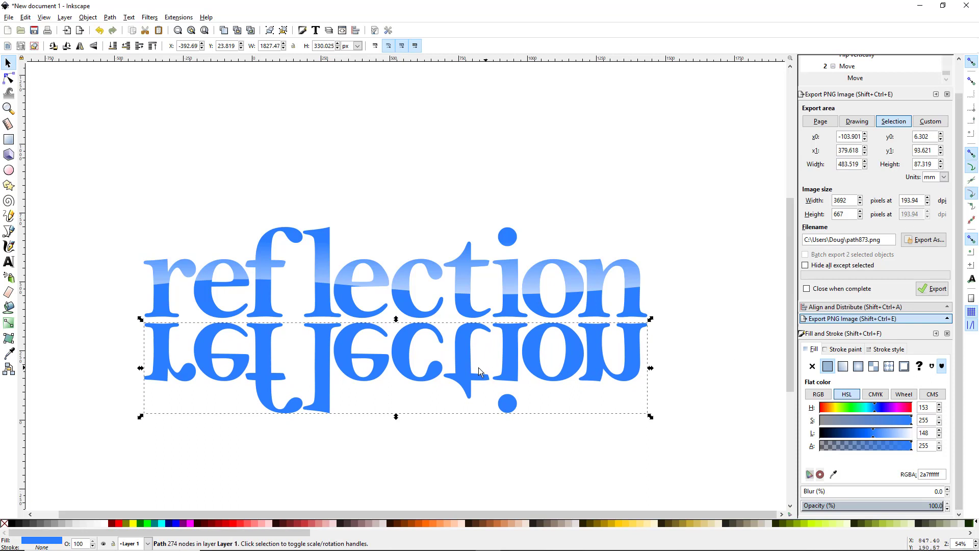
drag(509, 366, 510, 363)
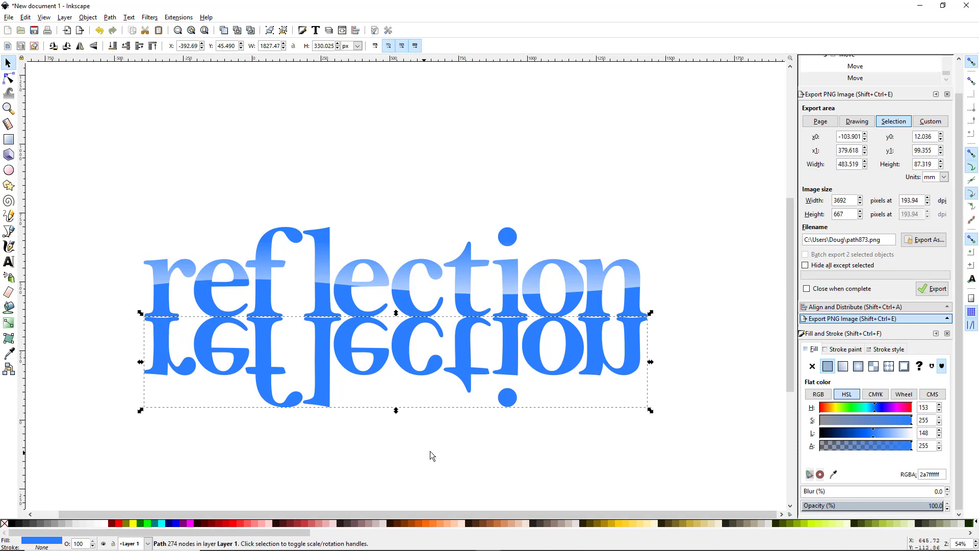
click(384, 437)
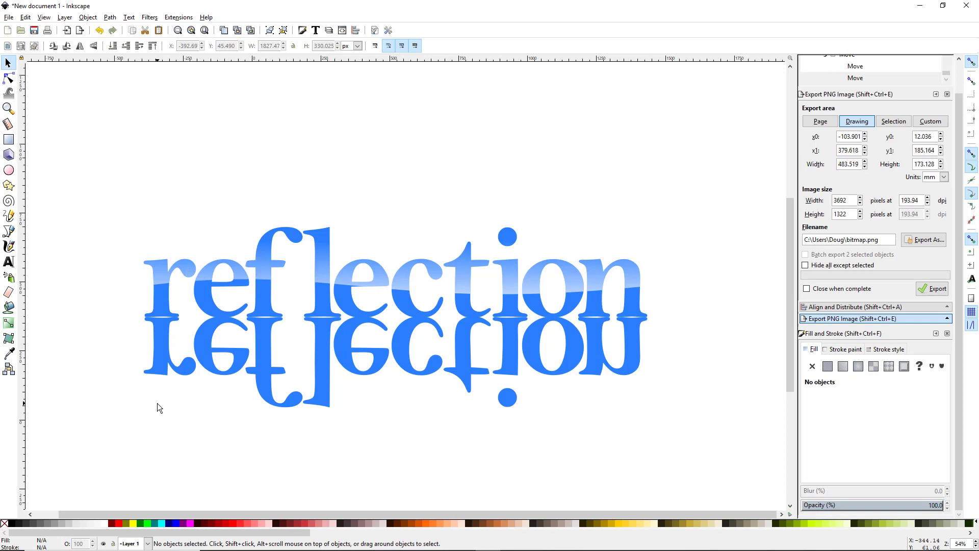
Step: Center the mirrored copy and the original word on a common vertical axis, relative to the last selected, and deselect both
click(164, 337)
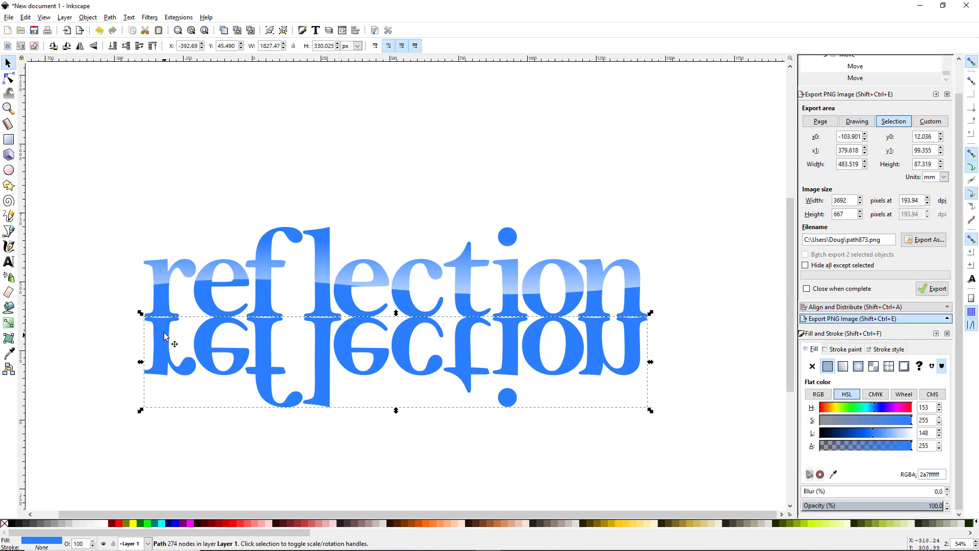
shift+click(165, 306)
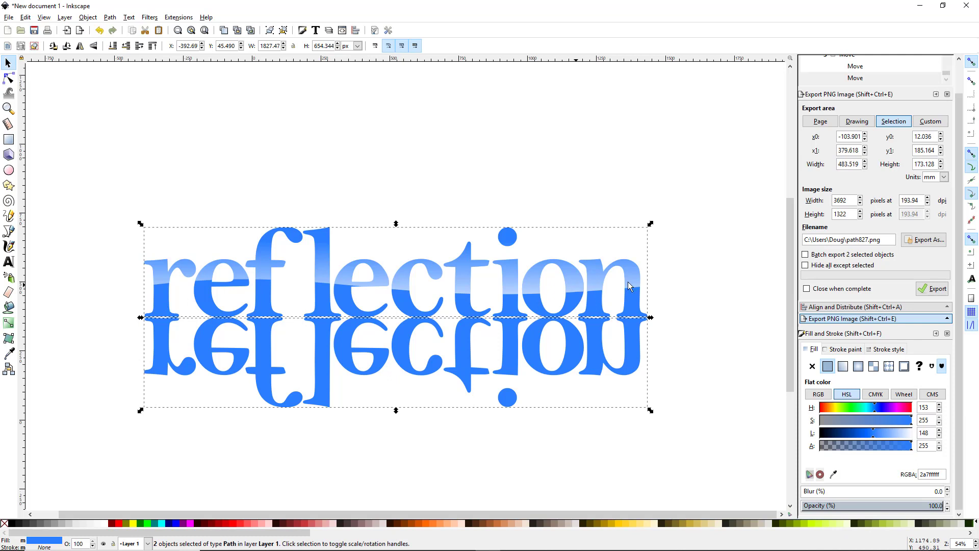
click(849, 307)
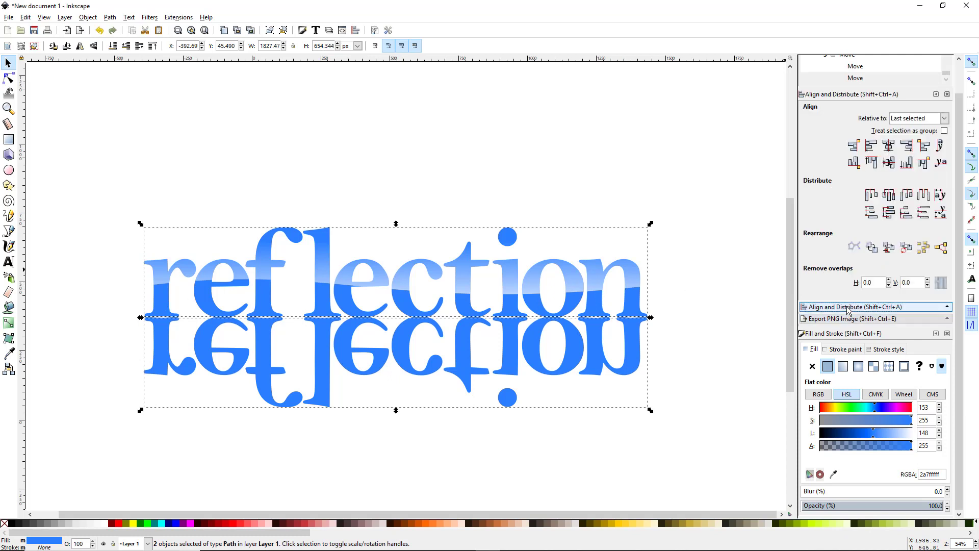
click(889, 147)
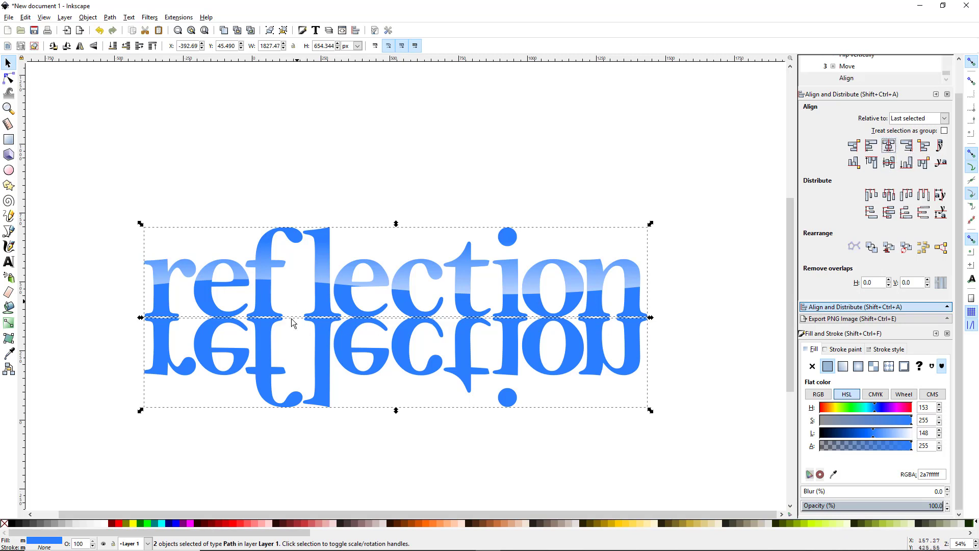
click(385, 448)
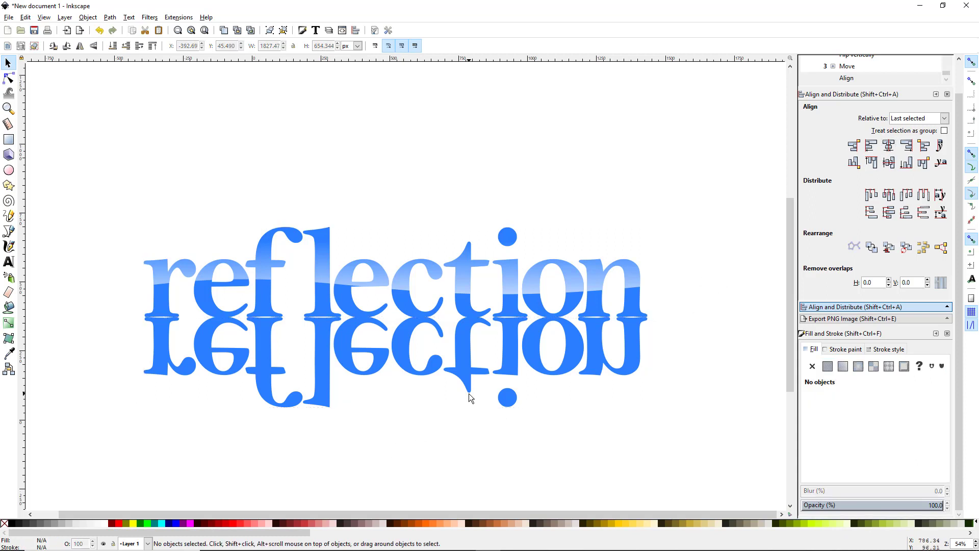
Step: Give the mirrored copy a linear gradient running vertically from blue at its upper edge to transparent about two thirds down
click(320, 351)
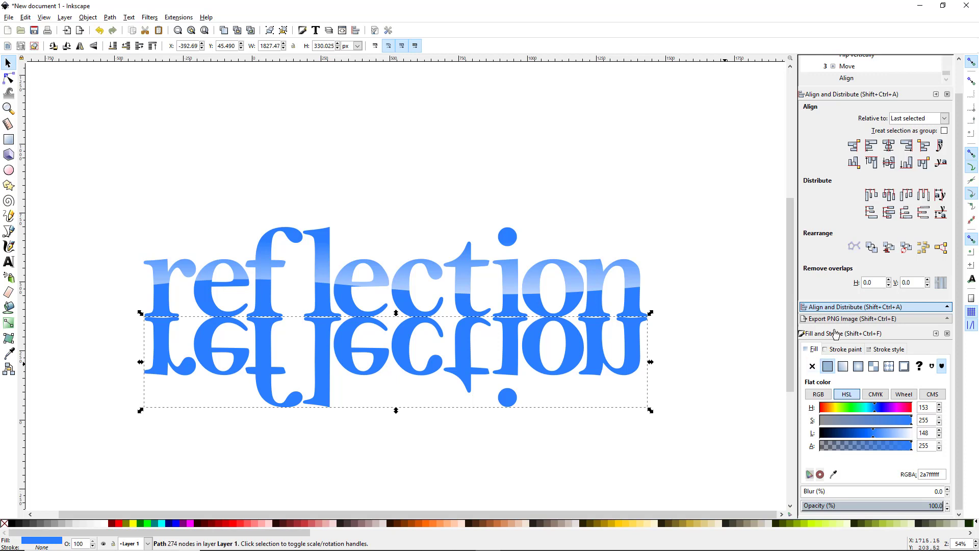
click(843, 366)
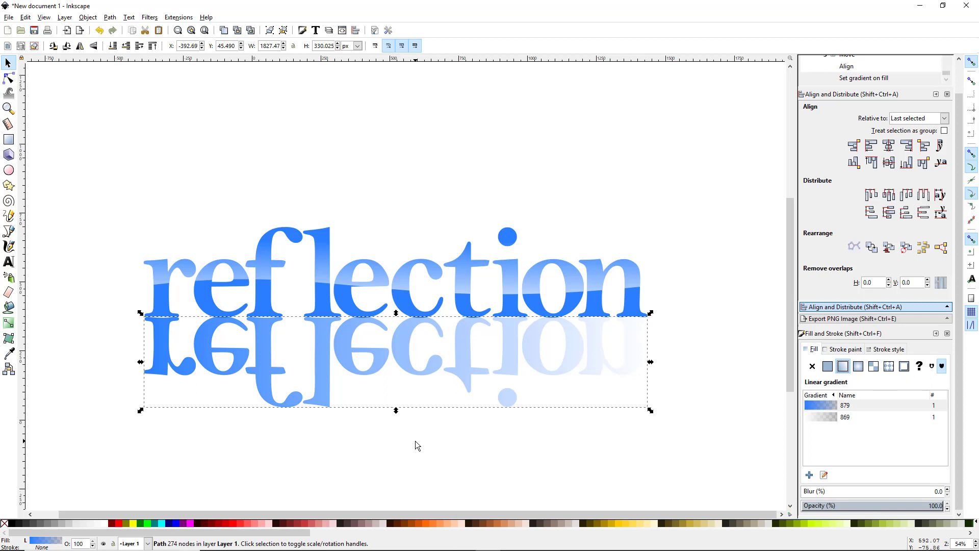
key(g)
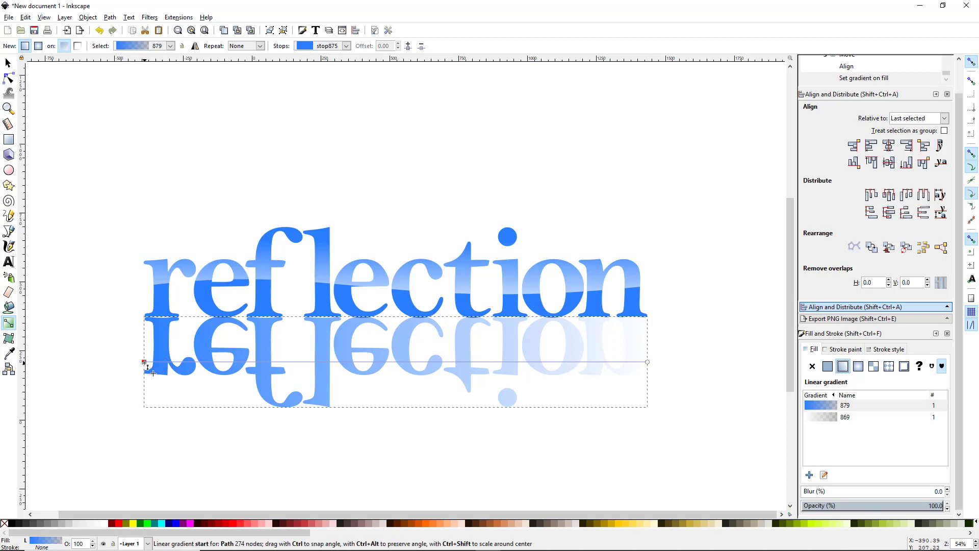
drag(144, 361, 408, 321)
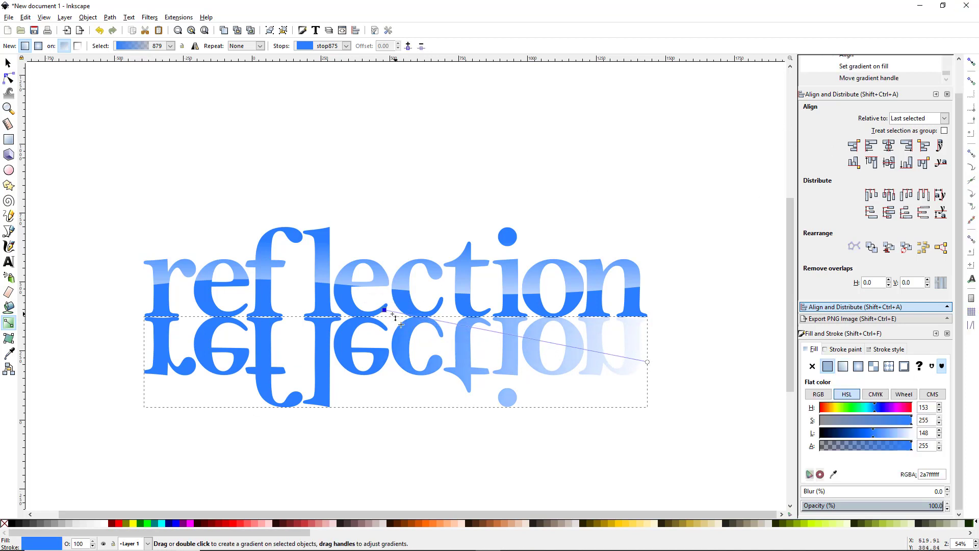
drag(385, 310, 389, 314)
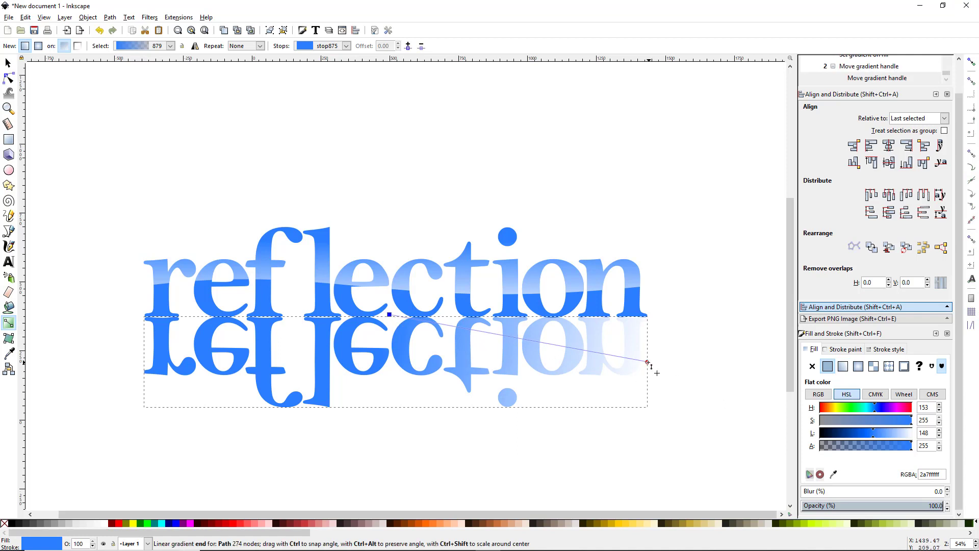
drag(648, 363, 390, 378)
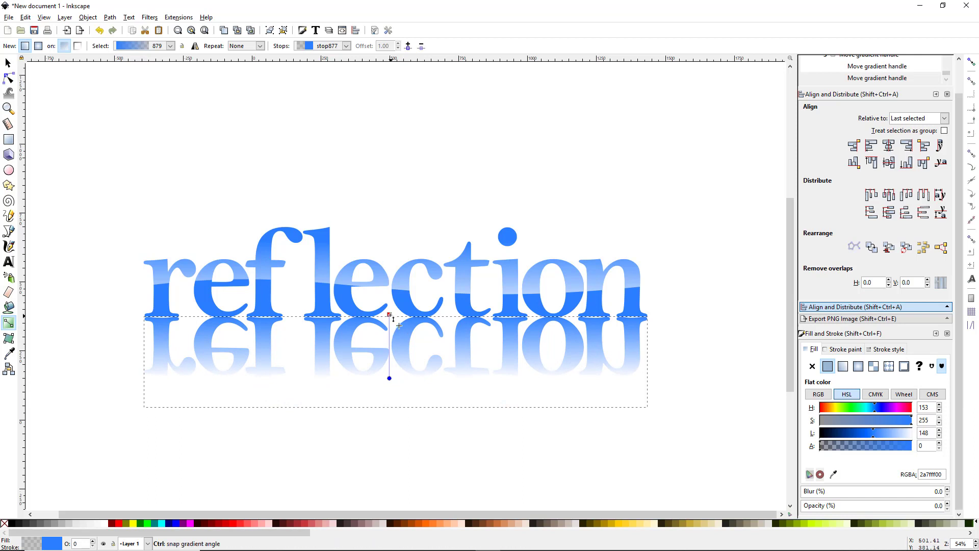
Step: Soften the mirrored copy's gradient by starting it just above the original word and ending it about halfway down the copy, and deselect it
drag(389, 314, 400, 219)
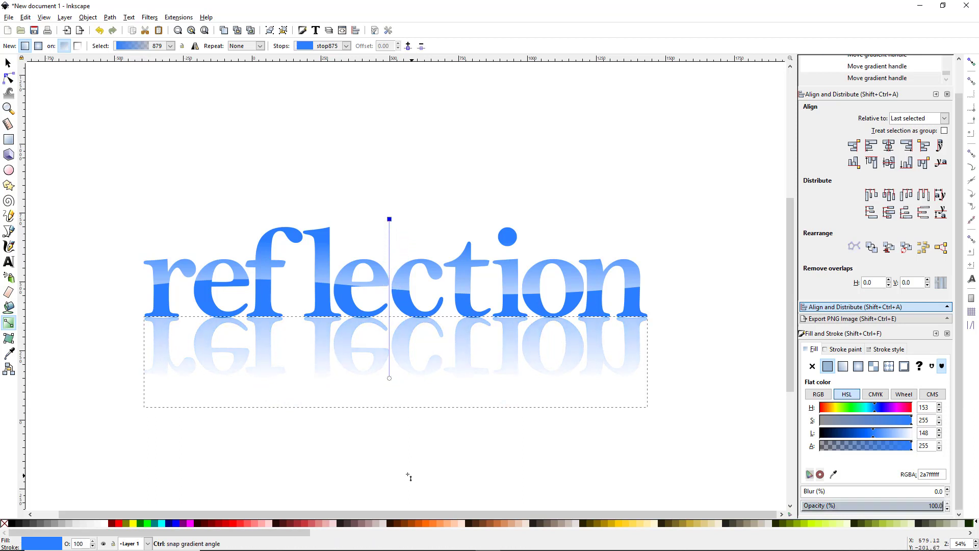
drag(389, 377, 389, 362)
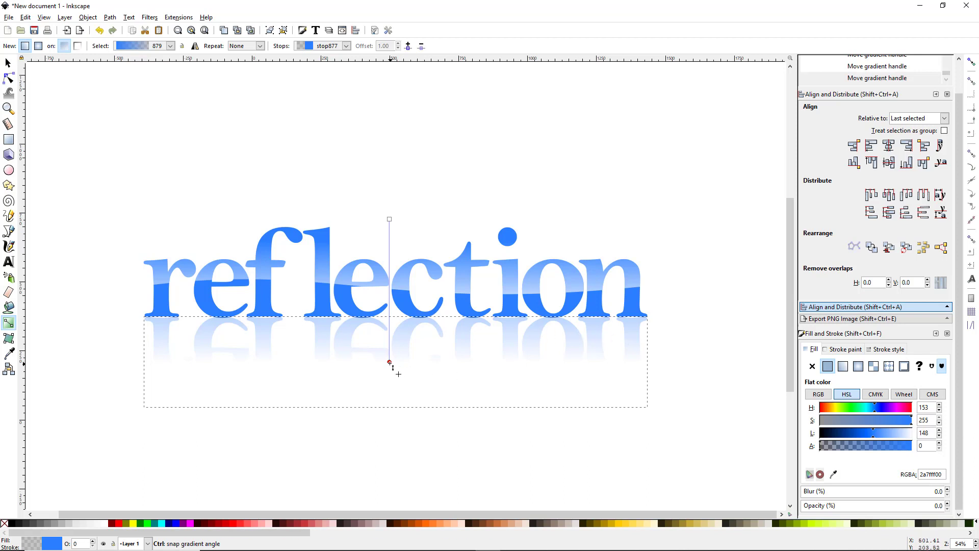
drag(389, 362, 390, 367)
drag(389, 220, 390, 255)
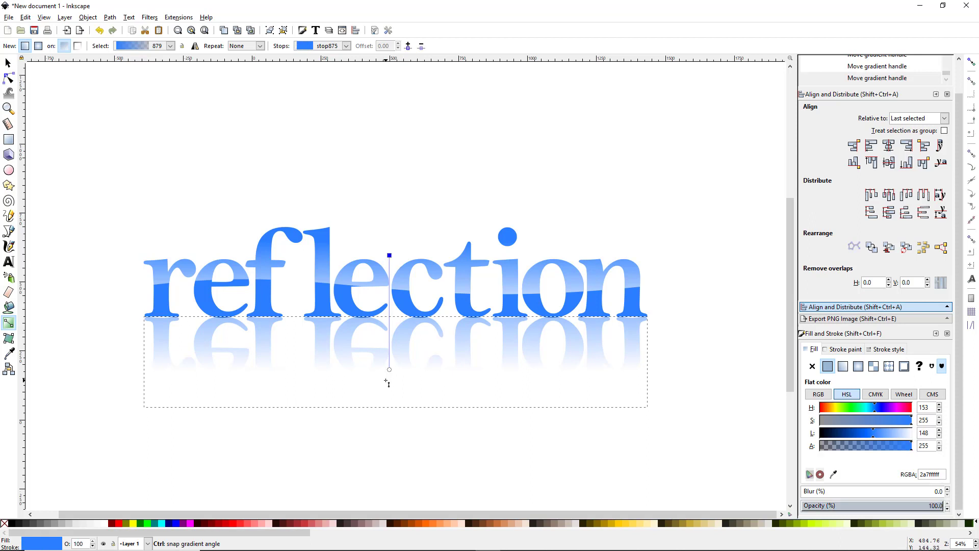
drag(390, 372, 390, 363)
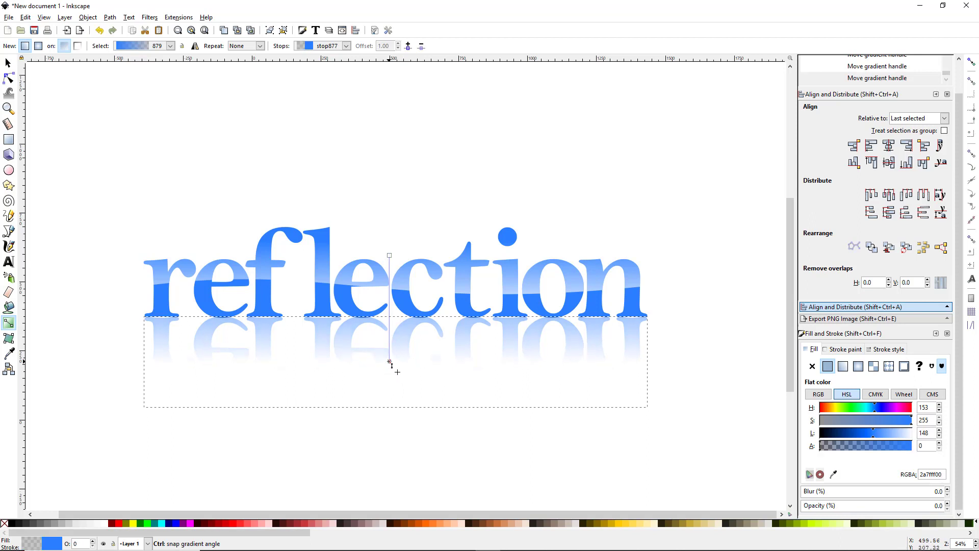
drag(389, 255, 390, 238)
drag(390, 362, 391, 361)
drag(390, 238, 389, 208)
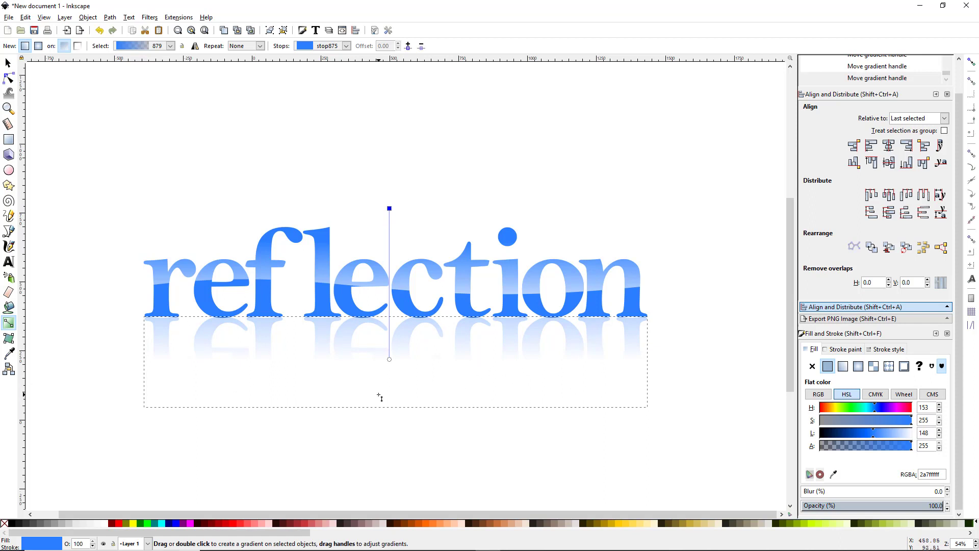
key(s)
click(421, 439)
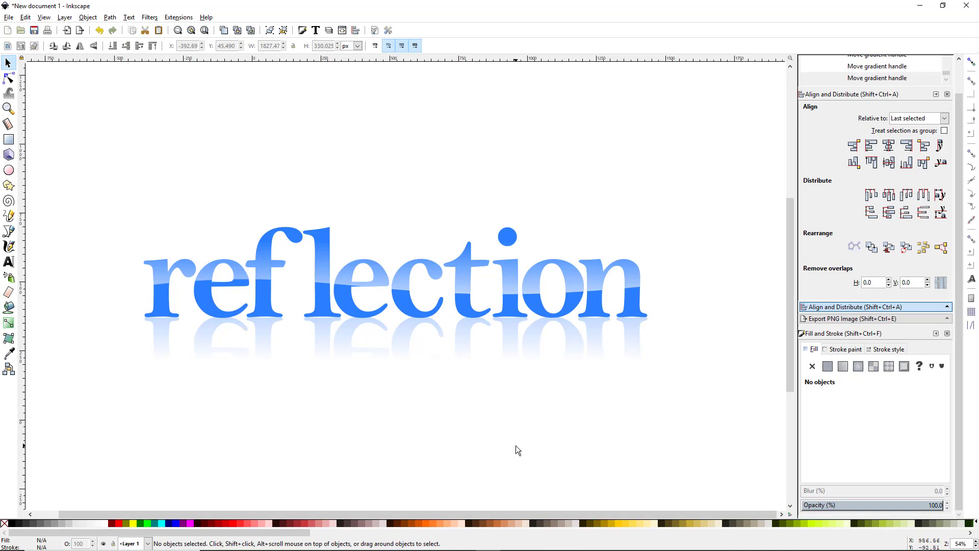
Step: Draw a rectangle about 2447 by 1149 px around the word and its reflection, filled black at 100% opacity
scroll(350, 419, down, 1)
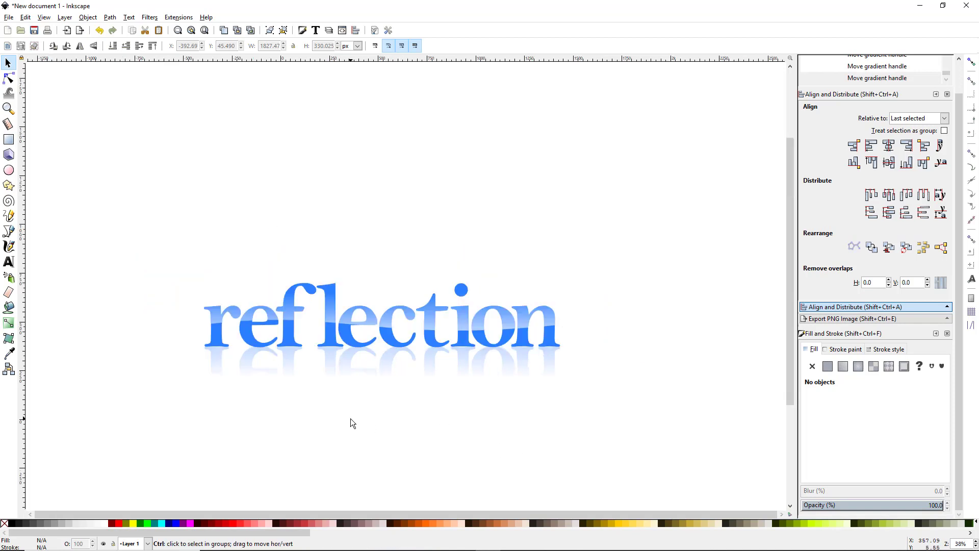
scroll(376, 419, down, 2)
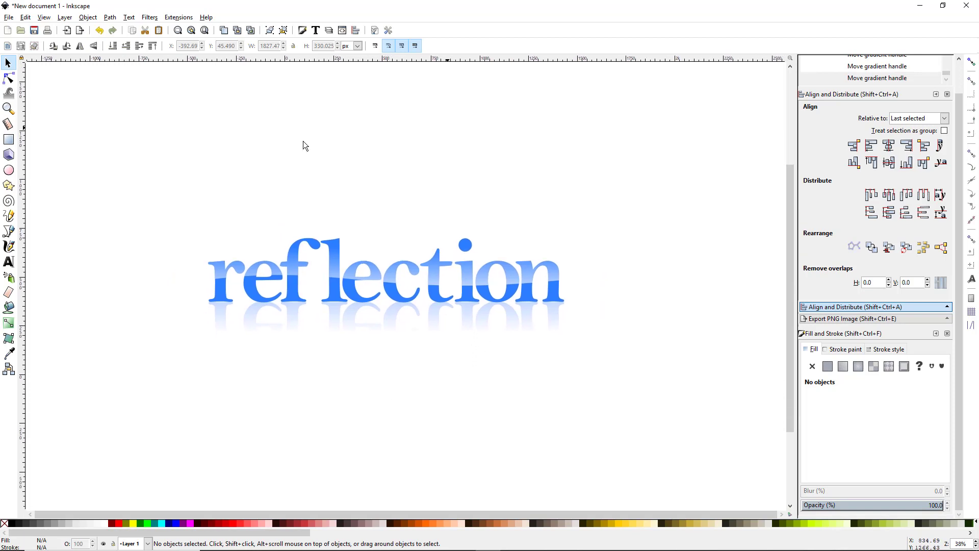
mouse_move(46, 550)
click(8, 139)
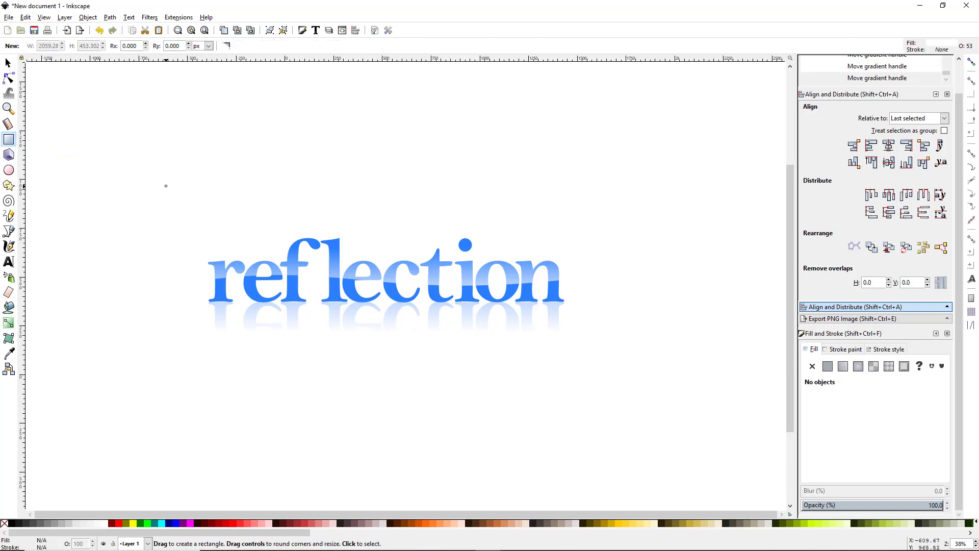
mouse_move(161, 179)
mouse_down()
mouse_move(617, 367)
mouse_move(637, 403)
mouse_up()
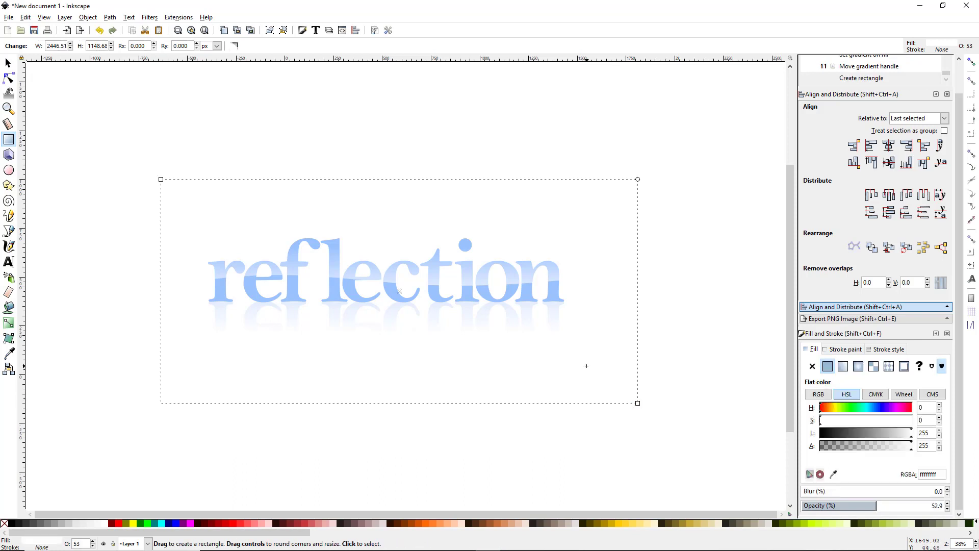
click(11, 524)
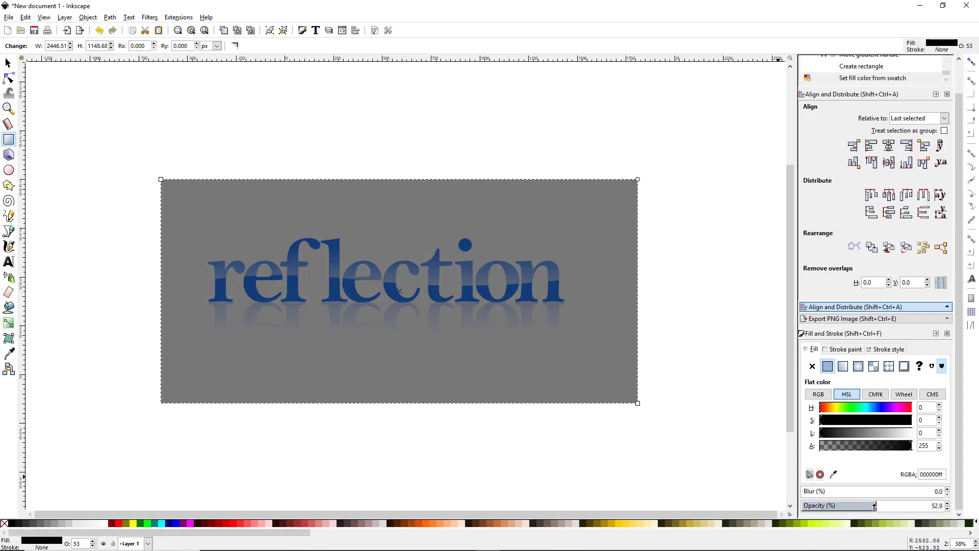
drag(875, 505, 970, 506)
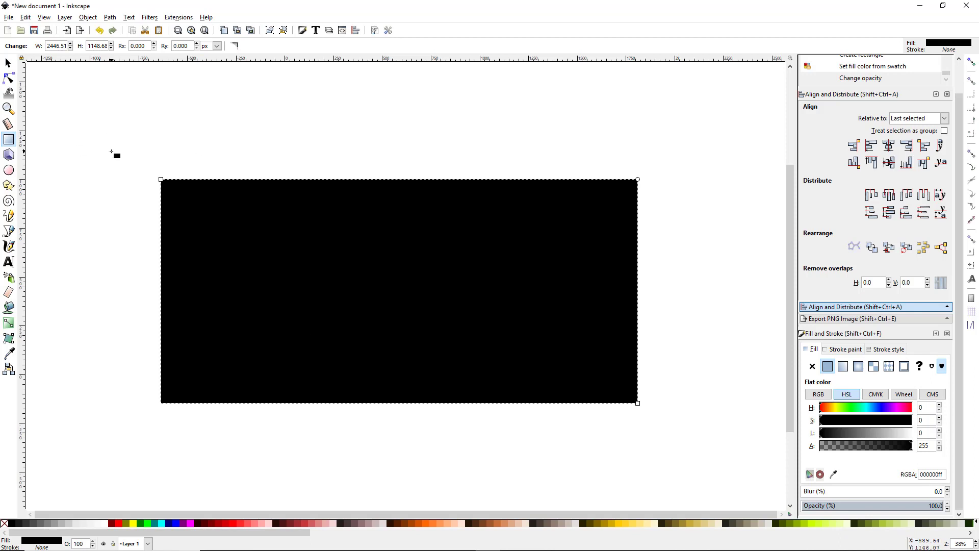
Step: Lower the black rectangle to the bottom of the stack and center it on the blue word both horizontally and vertically
click(8, 62)
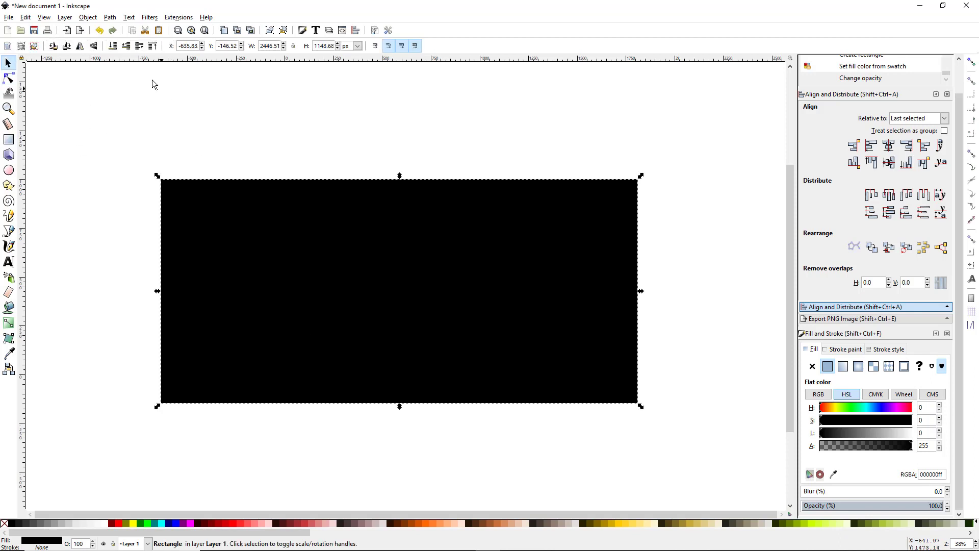
click(112, 47)
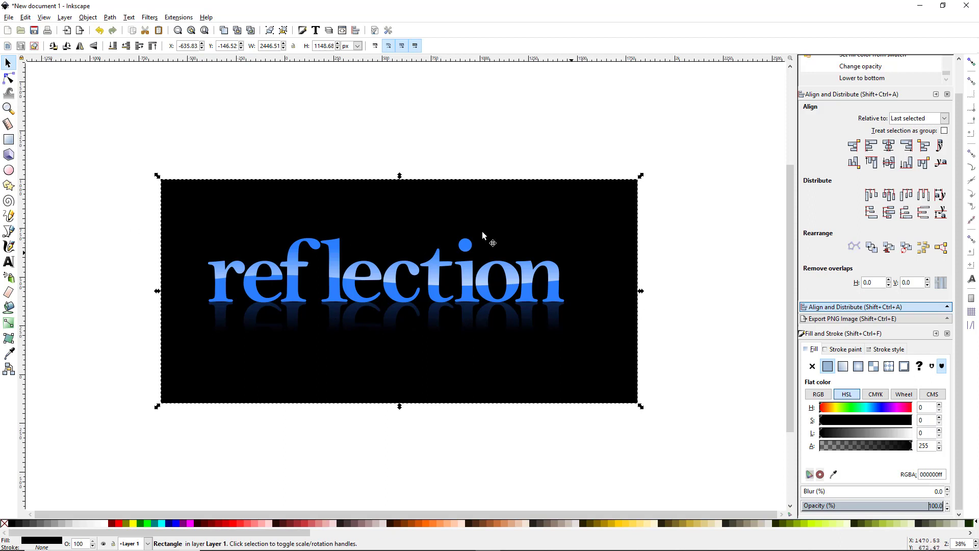
shift+click(337, 294)
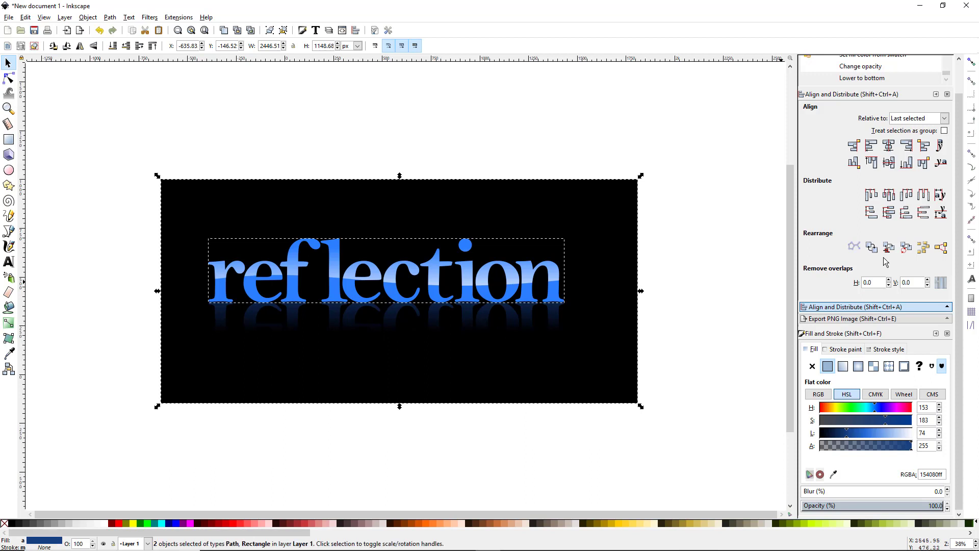
click(888, 147)
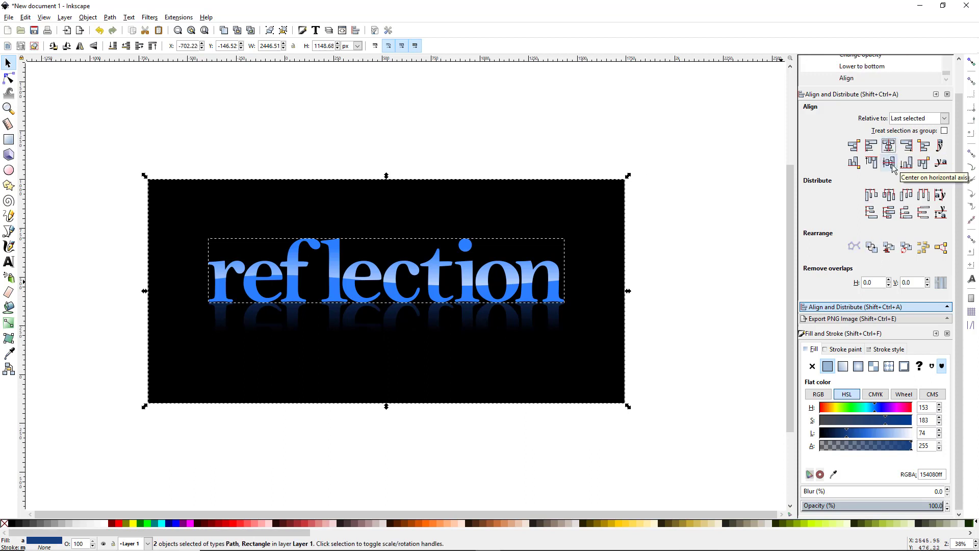
click(889, 164)
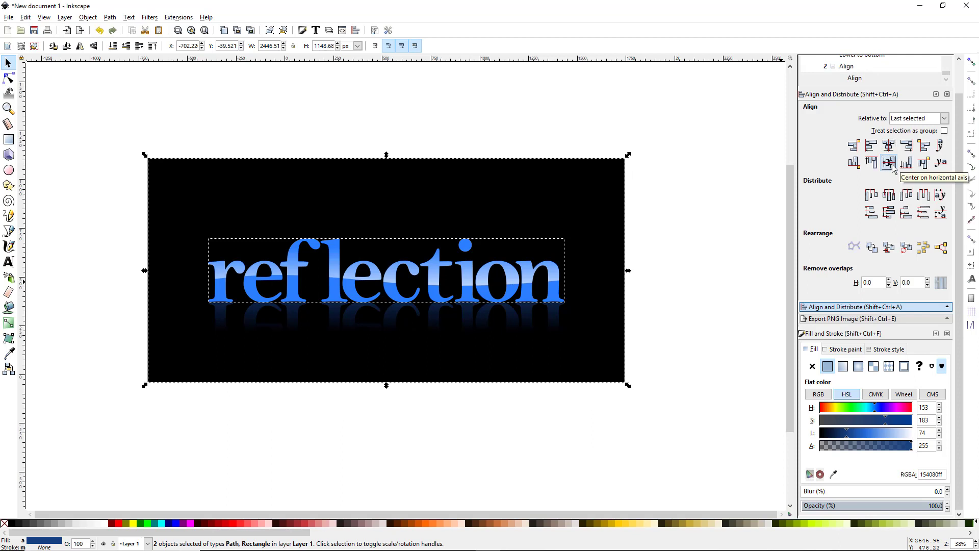
click(705, 265)
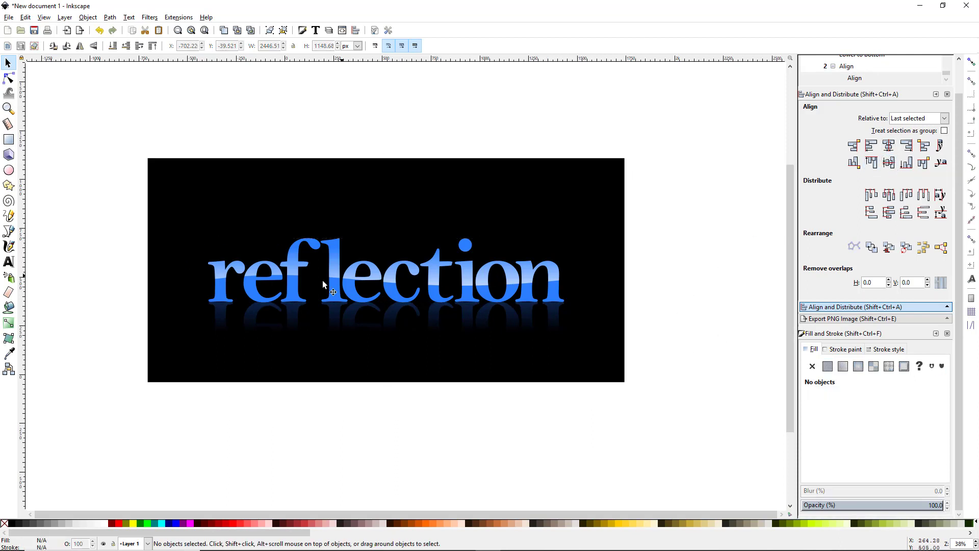